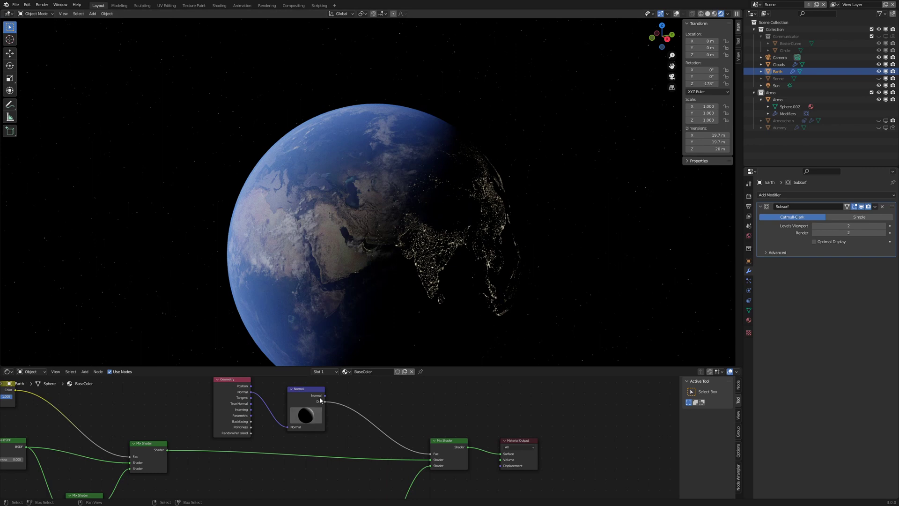
Step: Rotate the light direction on the Normal node's sphere to shift the Earth's day-night boundary
drag(320, 421, 331, 406)
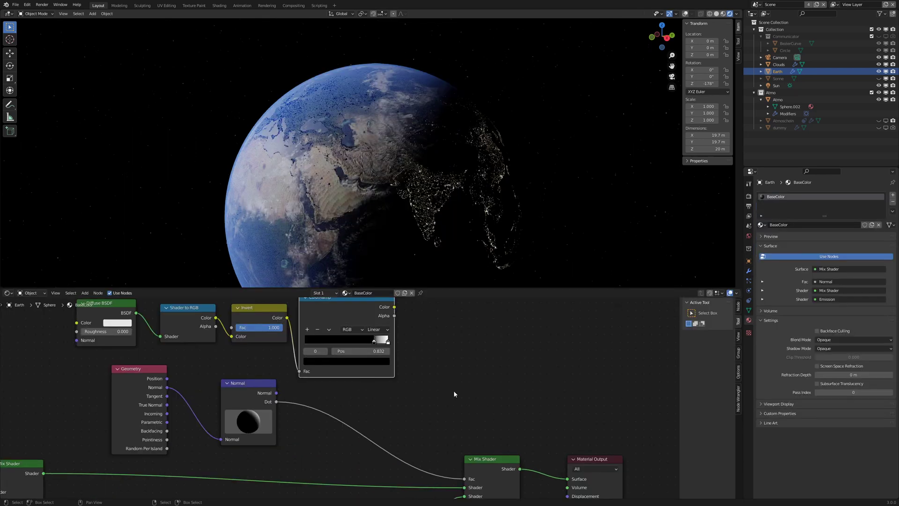
Step: Connect the ColorRamp's Color output to the Fac input of the final Mix Shader, replacing the Normal node's Dot link
middle_drag(433, 332, 467, 366)
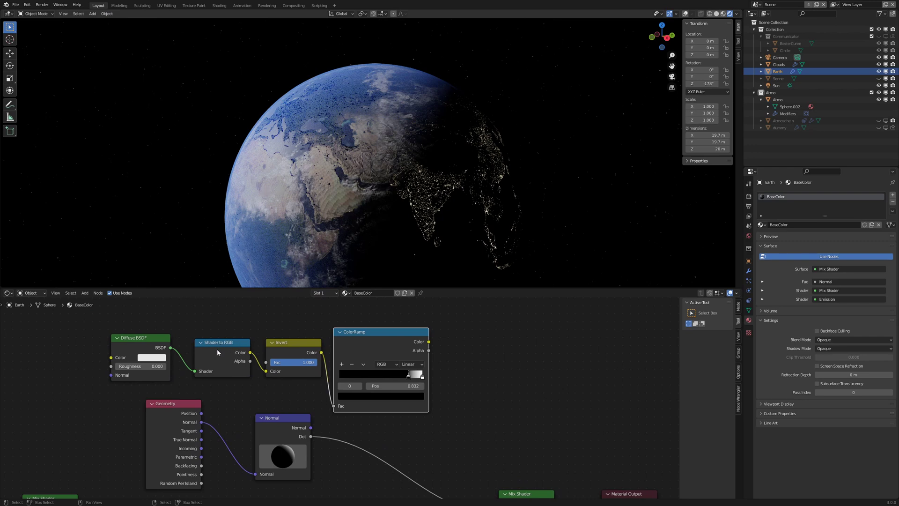
scroll(526, 409, down, 1)
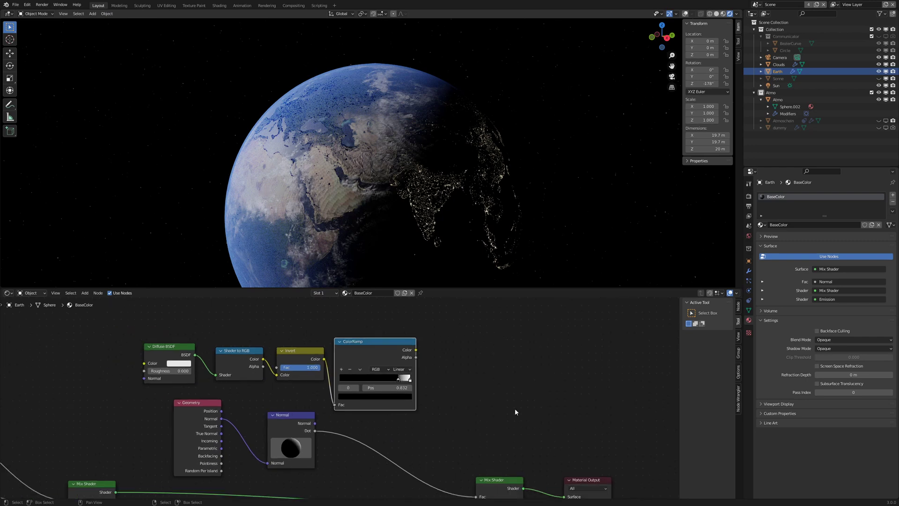
middle_drag(526, 409, 446, 394)
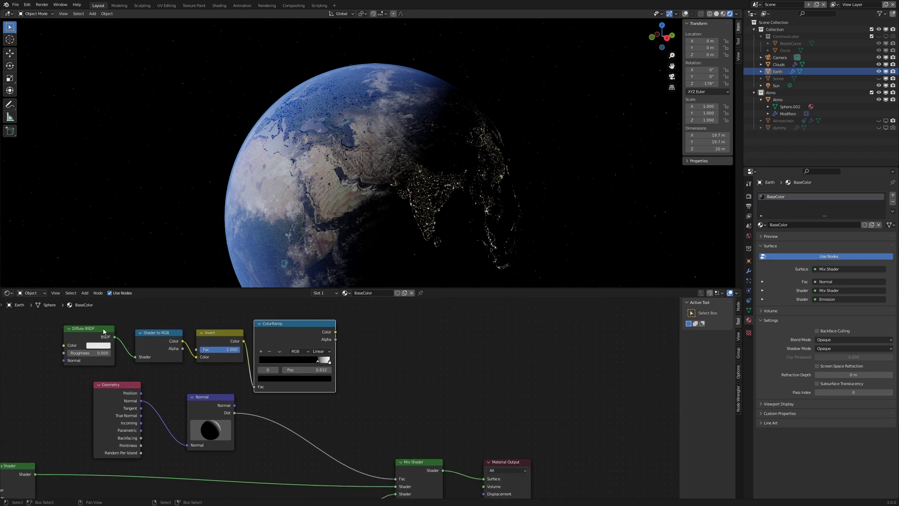
drag(335, 332, 395, 479)
Step: Move the ColorRamp's black stop to about 0.859 to tighten the day-night transition
middle_drag(401, 381, 417, 403)
scroll(360, 400, up, 1)
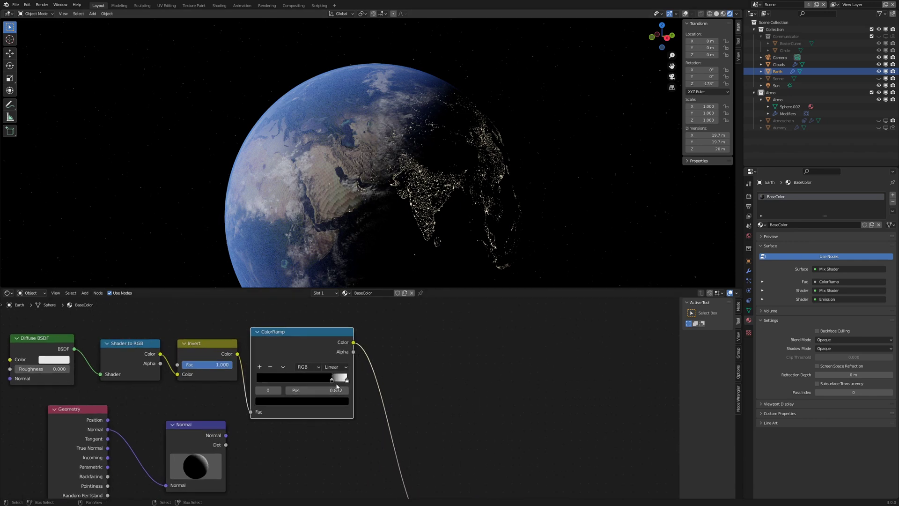
mouse_move(335, 385)
mouse_down()
mouse_move(322, 385)
mouse_move(338, 384)
mouse_up()
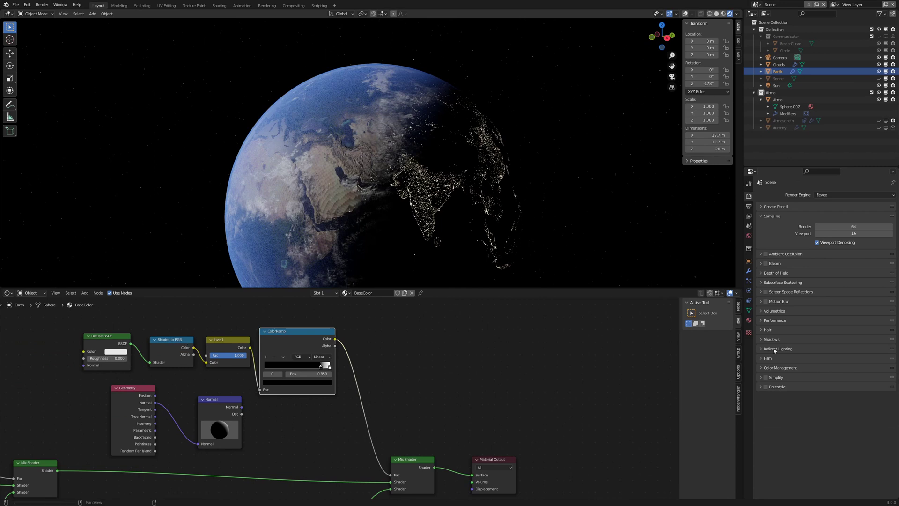
Step: Set the scene's render engine to Cycles
click(837, 194)
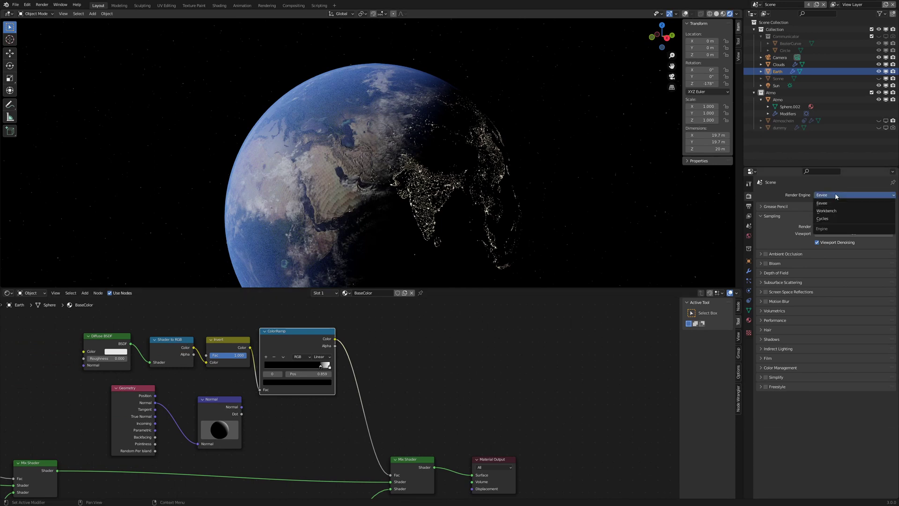
click(832, 218)
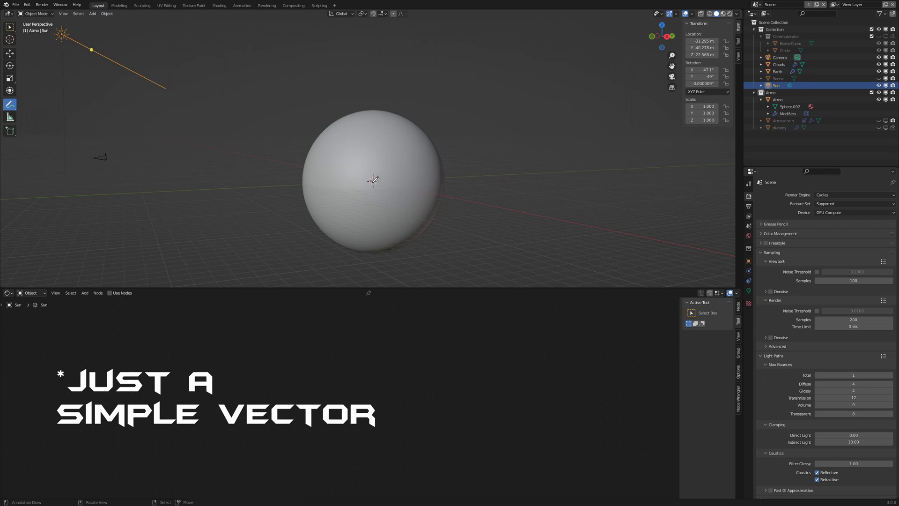
Step: Annotate an arrow from the sphere's centre toward the sun and several outward normal arrows around its surface
mouse_move(373, 181)
mouse_down()
mouse_move(171, 88)
mouse_move(167, 99)
mouse_move(201, 86)
mouse_up()
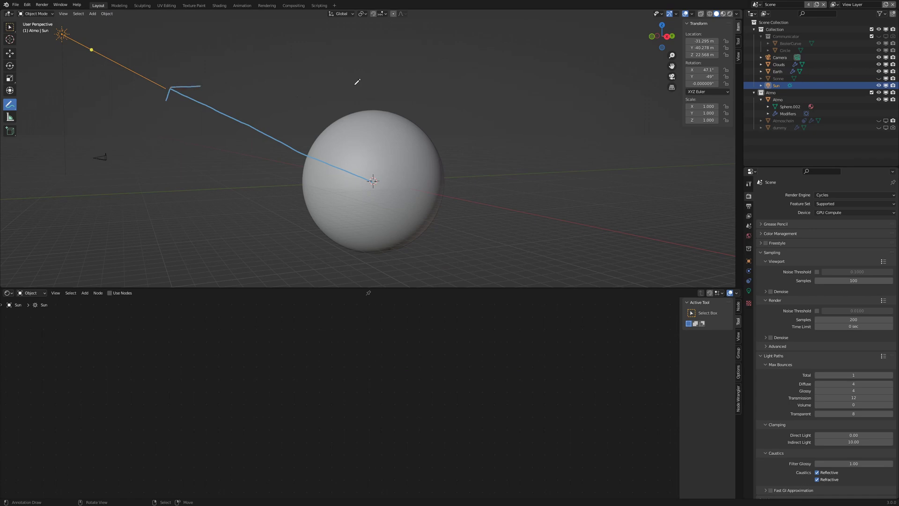
mouse_move(341, 78)
mouse_down()
mouse_move(353, 116)
mouse_move(331, 87)
mouse_move(349, 82)
mouse_move(372, 92)
mouse_up()
mouse_move(396, 120)
mouse_down()
mouse_move(427, 88)
mouse_move(437, 96)
mouse_up()
drag(437, 179, 483, 165)
mouse_move(474, 159)
mouse_down()
mouse_move(492, 157)
mouse_move(482, 172)
mouse_up()
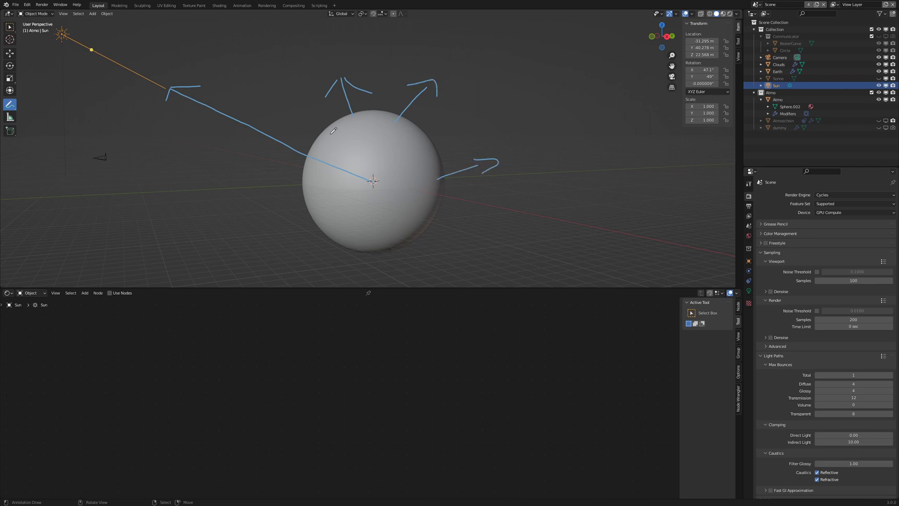
drag(341, 104, 283, 125)
mouse_move(342, 167)
mouse_down()
mouse_move(402, 151)
mouse_move(453, 159)
mouse_up()
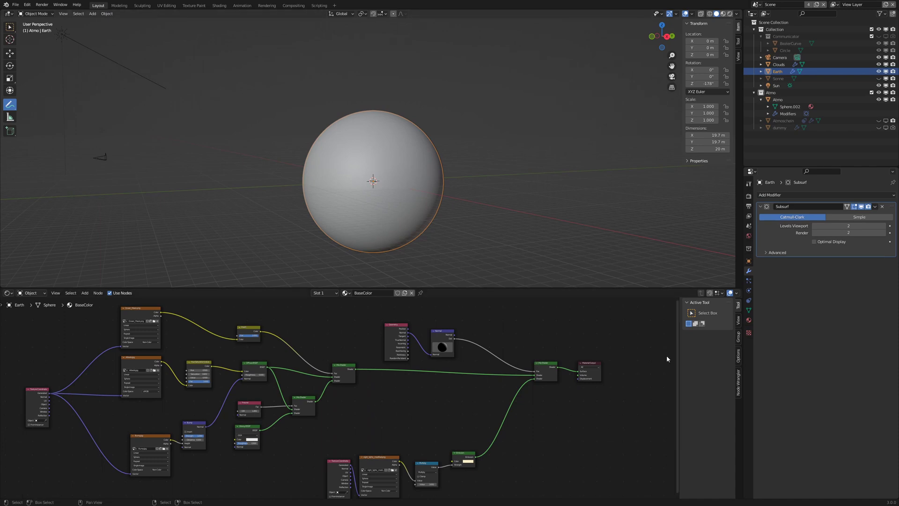
Step: Add a Geometry Nodes modifier to the Earth and show its node tree in the lower editor
click(797, 195)
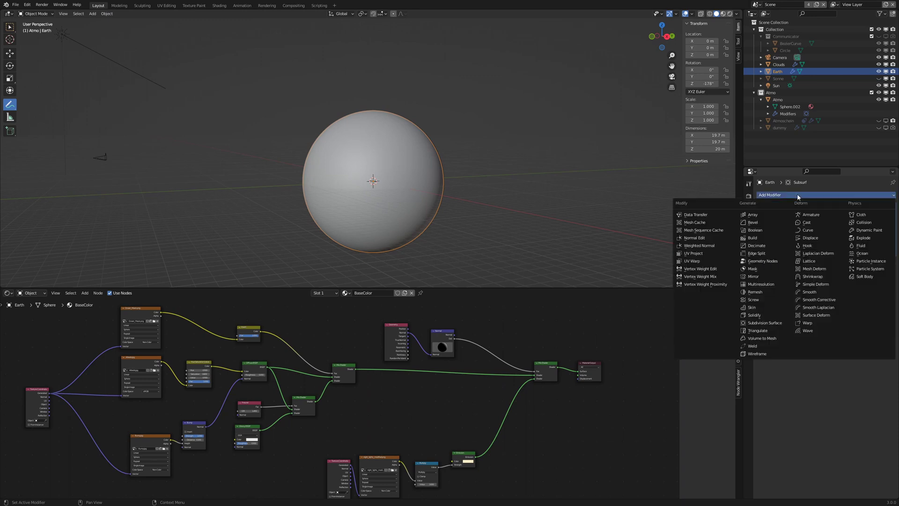
click(763, 260)
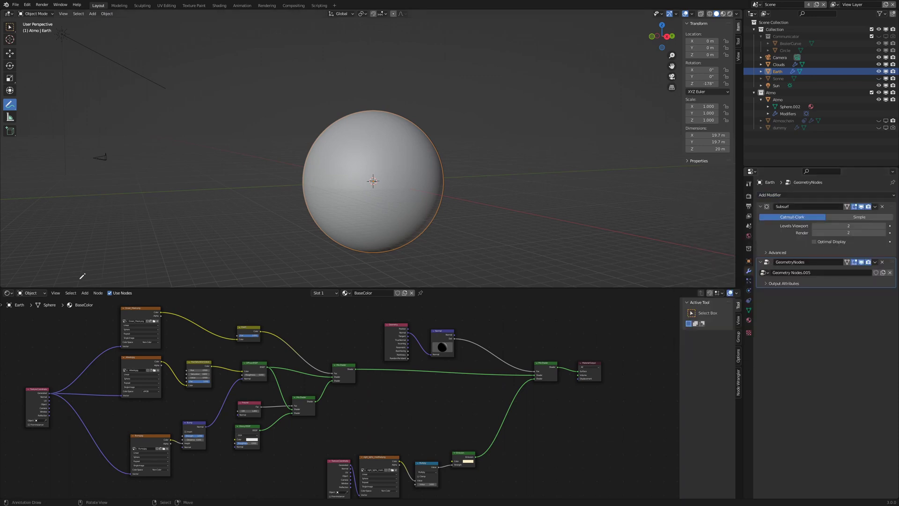
click(8, 293)
click(46, 352)
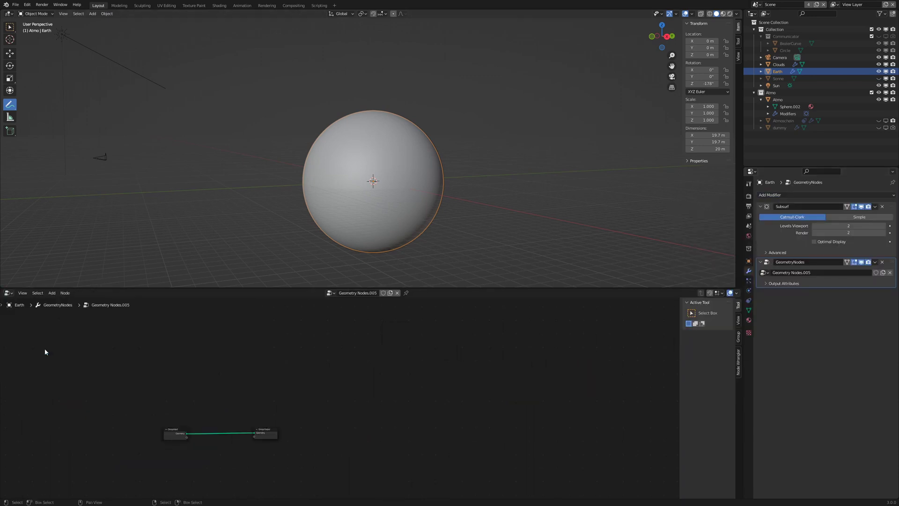
Step: Add an Object Info node below the Group Input, with Sun as its object and Relative as its transform space
middle_drag(222, 433, 300, 393)
scroll(225, 423, up, 3)
middle_drag(225, 421, 294, 394)
key(shift+a)
mouse_move(210, 414)
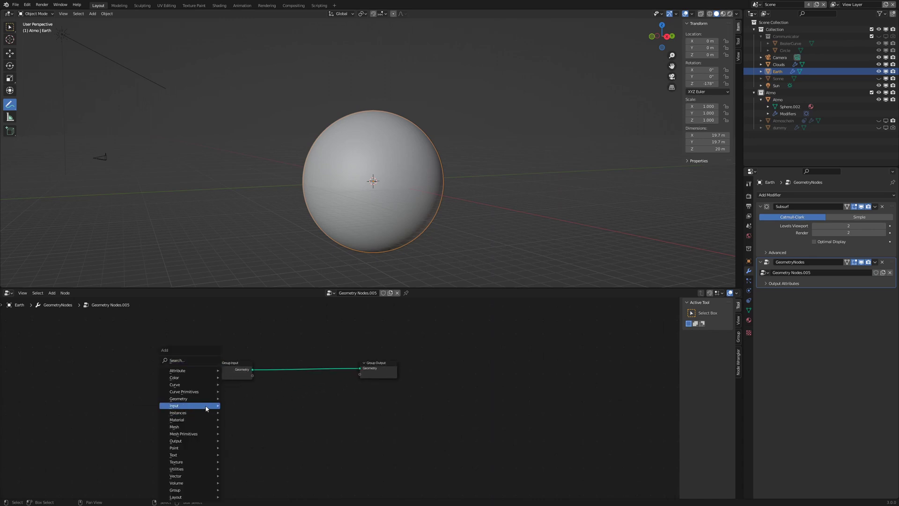
click(242, 345)
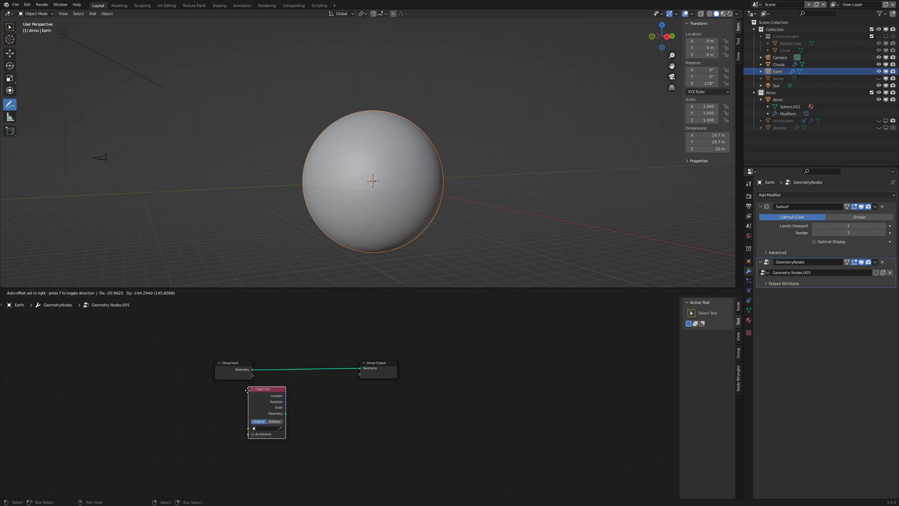
click(255, 420)
middle_drag(255, 421, 269, 404)
click(204, 441)
click(208, 428)
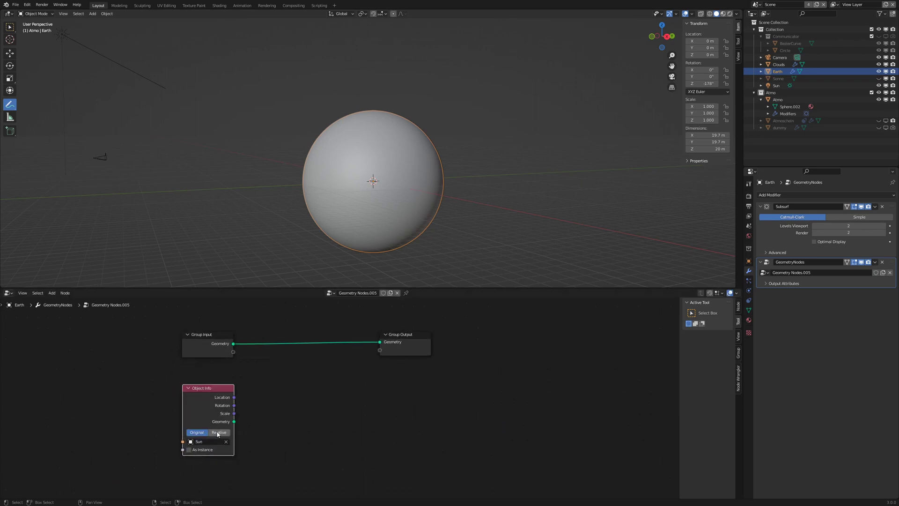
click(223, 433)
Step: Expose the Object Info's Location as a new group output and name its output attribute Sunposition
mouse_move(234, 398)
drag(234, 398, 380, 351)
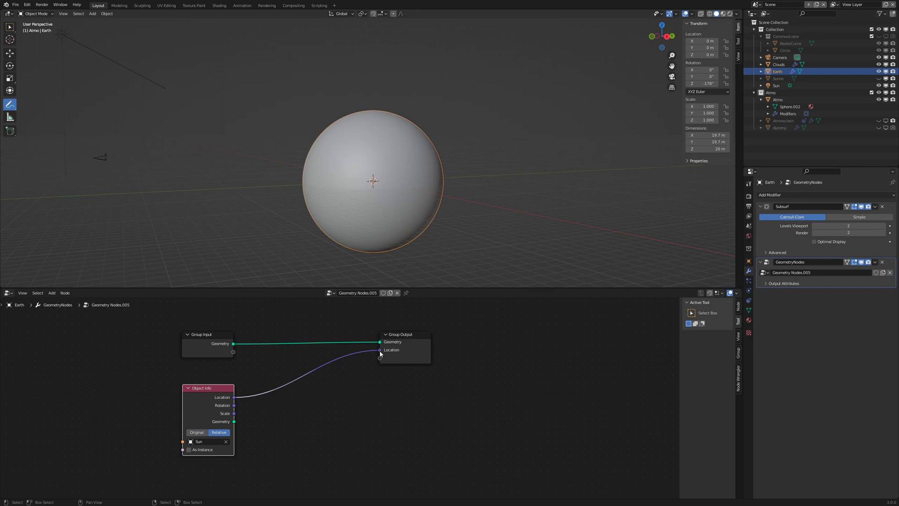
click(779, 283)
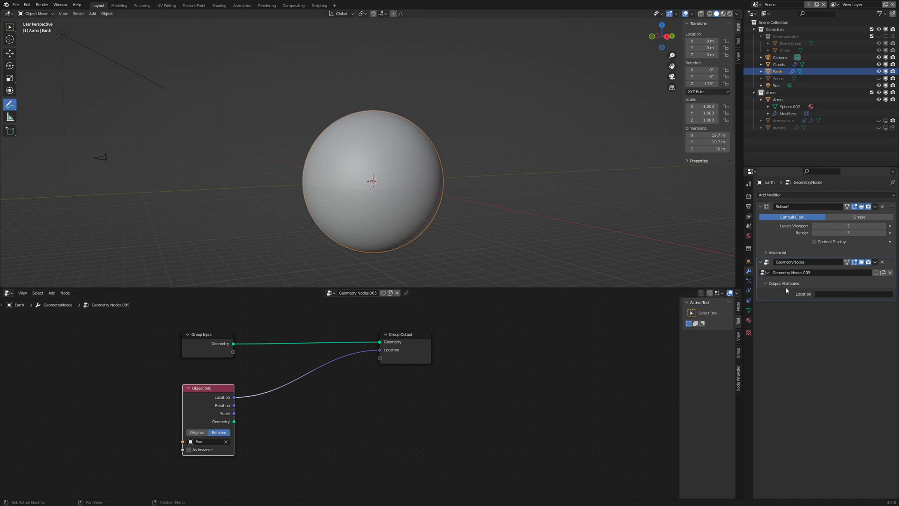
click(829, 294)
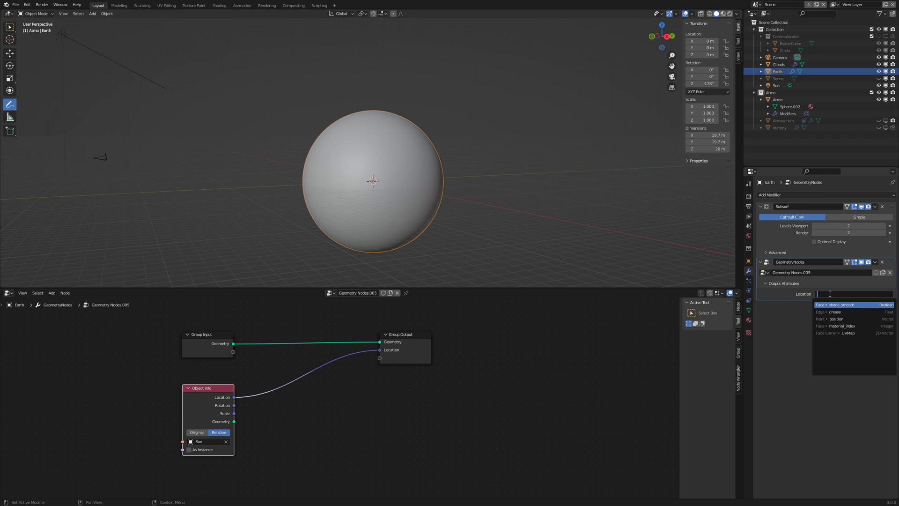
text(Sunpositio)
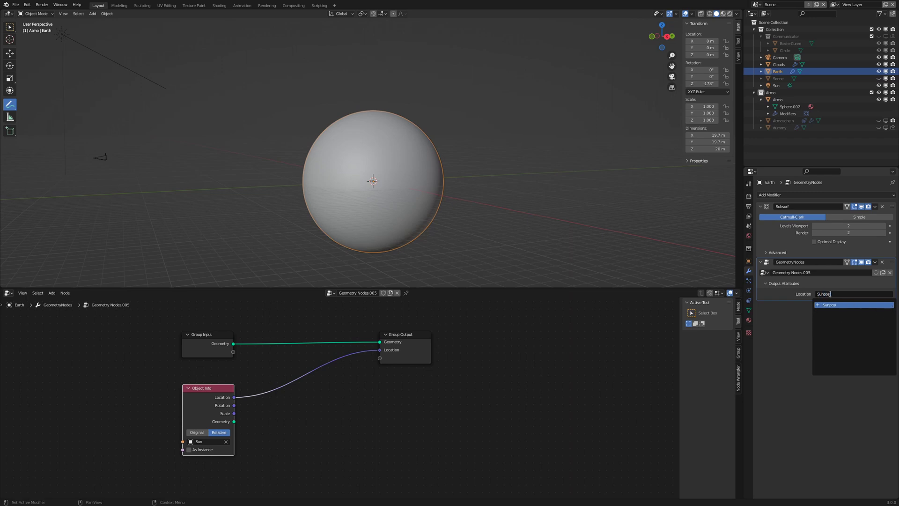
text(n)
key(Return)
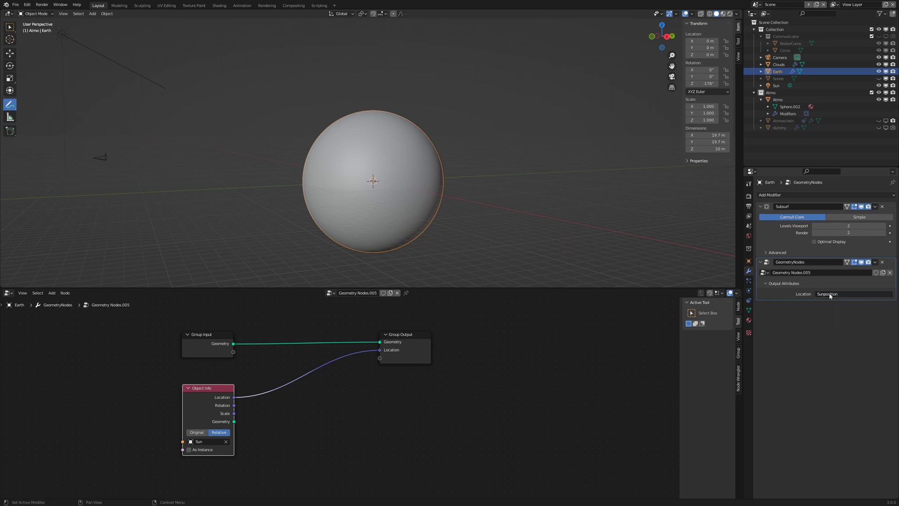
Step: Switch the lower editor back to the Earth's shader nodes and add an Attribute node above the existing ones
click(9, 293)
click(26, 359)
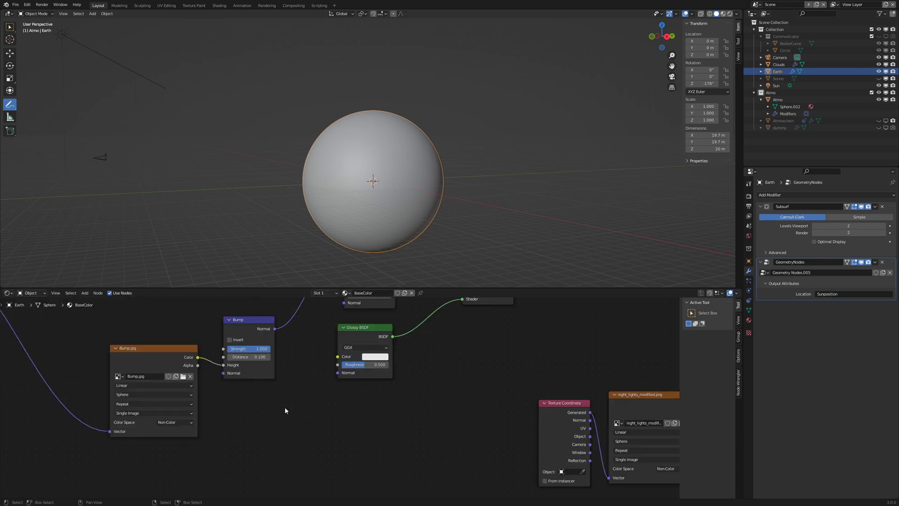
scroll(456, 375, down, 3)
scroll(329, 378, up, 3)
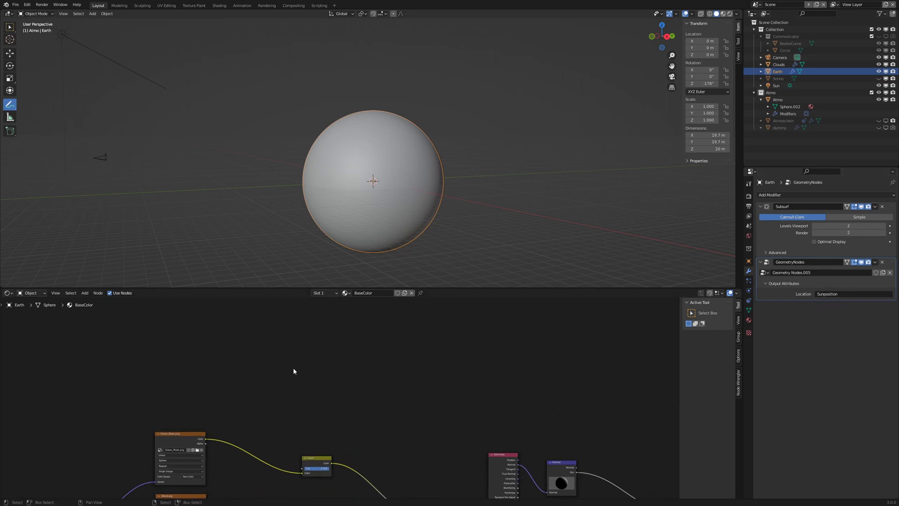
key(shift+a)
mouse_move(289, 352)
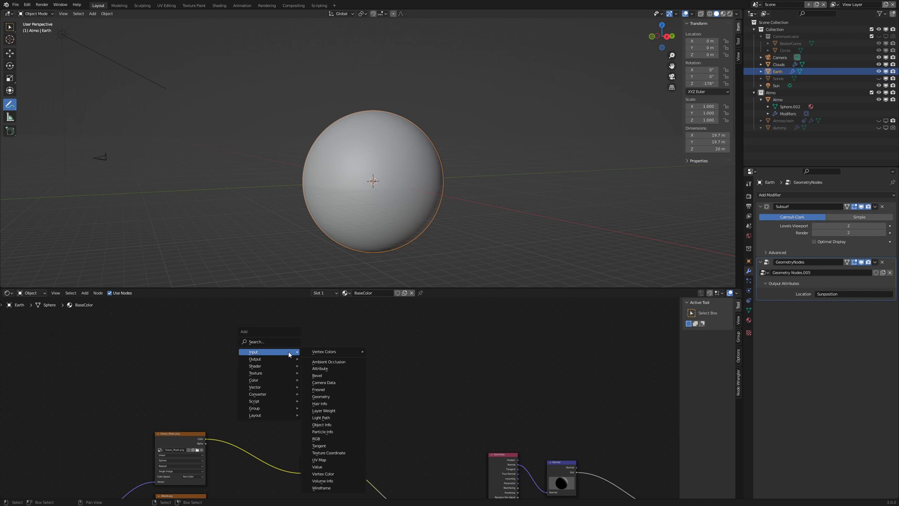
click(322, 369)
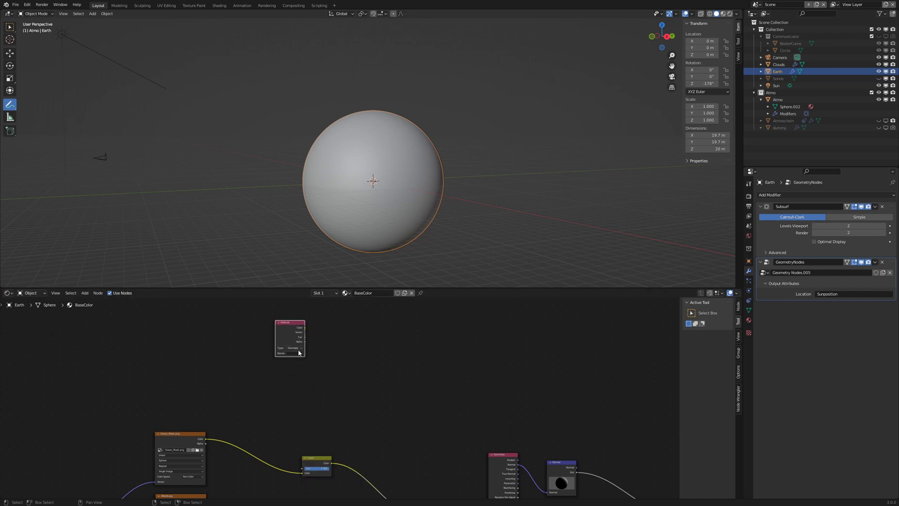
click(305, 353)
Step: Set the Attribute node's name to Sunposition
scroll(343, 350, up, 2)
click(258, 384)
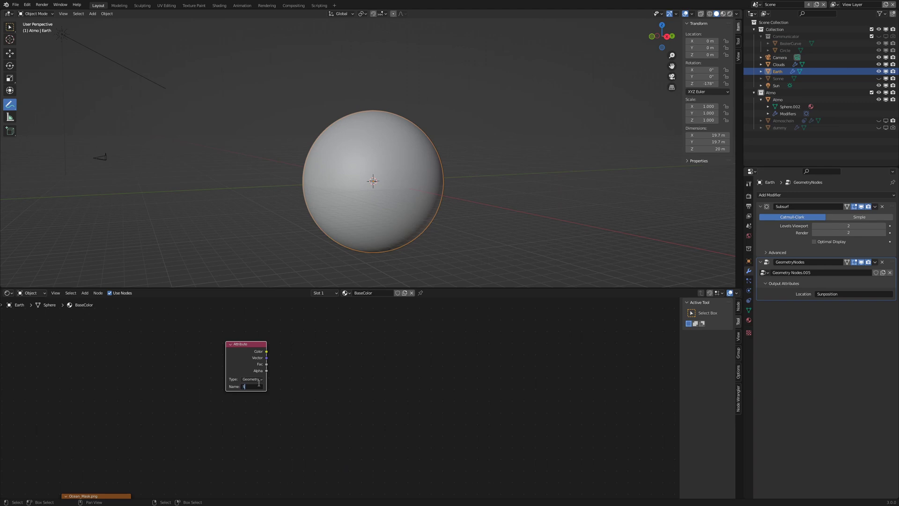
text(Sunposition)
key(Return)
Step: Add an Object Info node above the Attribute node
middle_drag(345, 360, 350, 387)
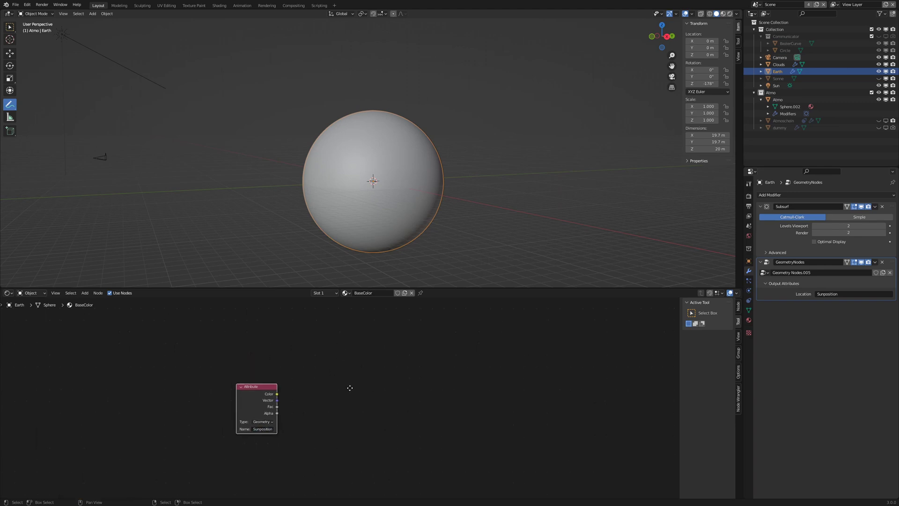
key(shift+a)
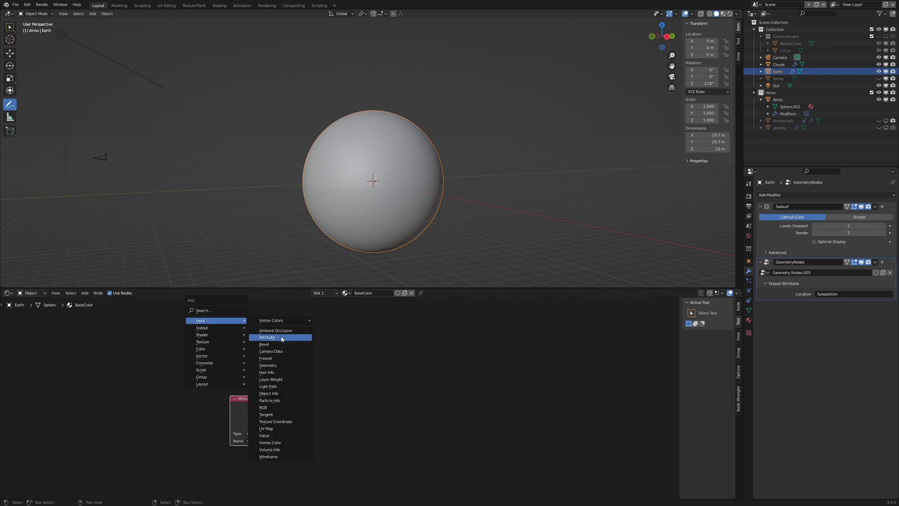
click(280, 393)
click(231, 337)
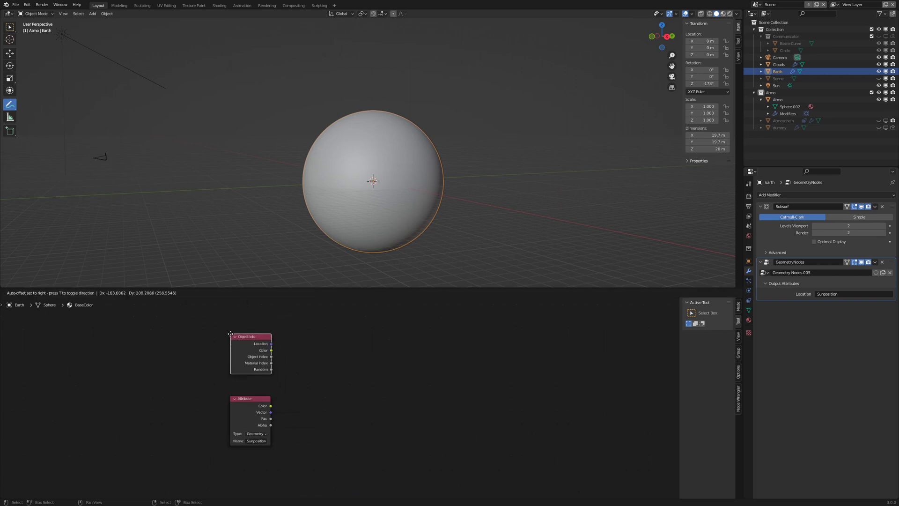
Step: Add a Vector Math node beside the Object Info and Attribute nodes and set its operation to Subtract
key(shift+a)
mouse_move(328, 447)
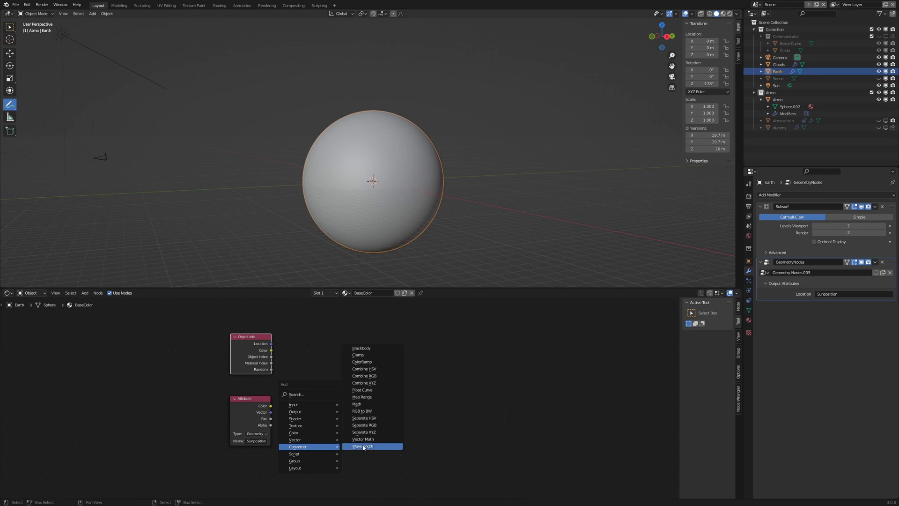
click(372, 441)
click(348, 401)
scroll(347, 401, up, 2)
click(336, 380)
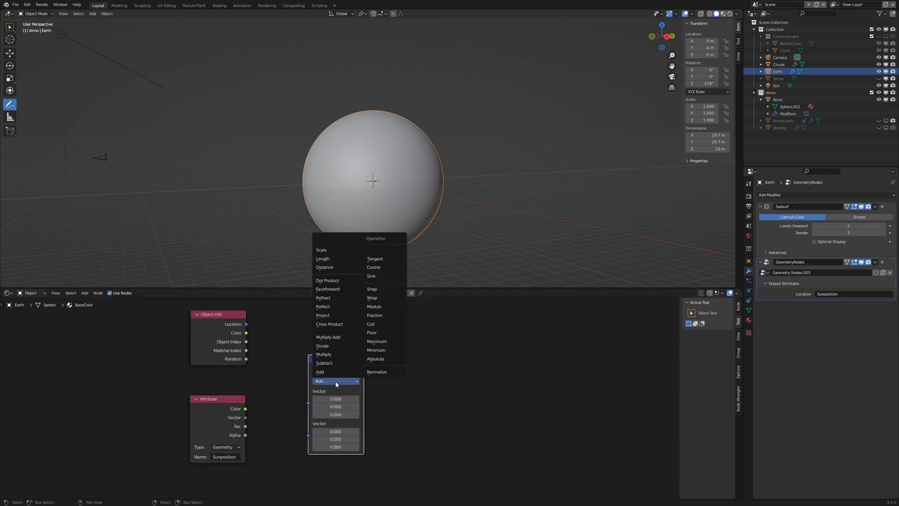
click(335, 363)
Step: Feed the Object Info's Location and the Attribute's Vector into the Subtract node's first and second inputs
drag(351, 374, 356, 348)
drag(246, 324, 312, 374)
drag(245, 417, 312, 384)
Step: Add a Texture Coordinate node below the Attribute node
scroll(270, 447, down, 2)
key(shift+a)
mouse_move(257, 435)
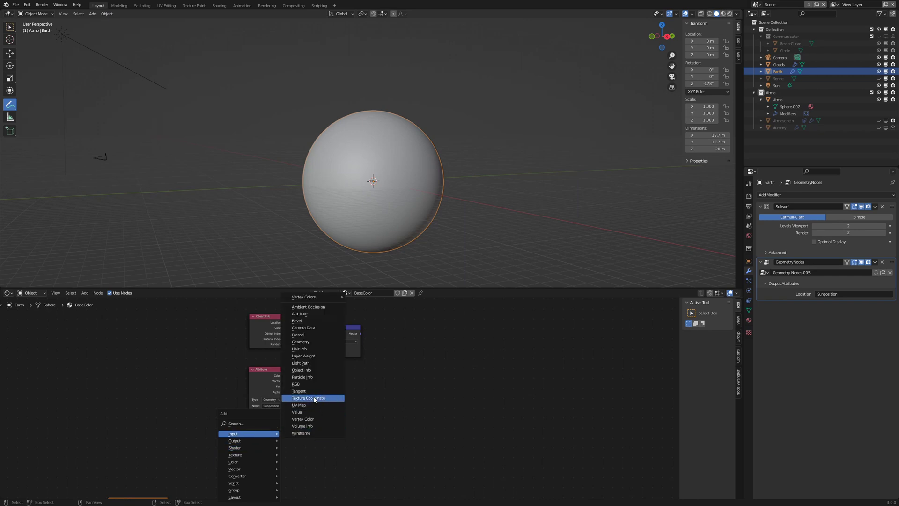
click(308, 397)
click(250, 427)
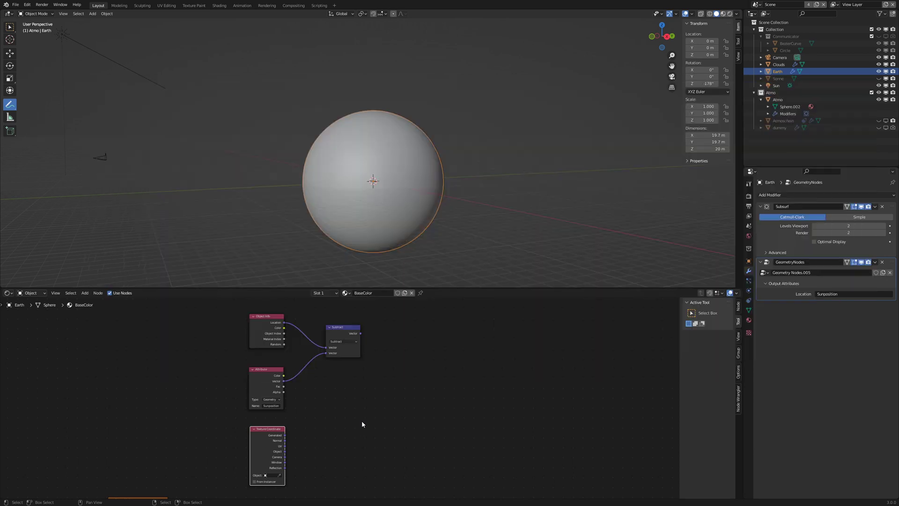
scroll(321, 366, up, 2)
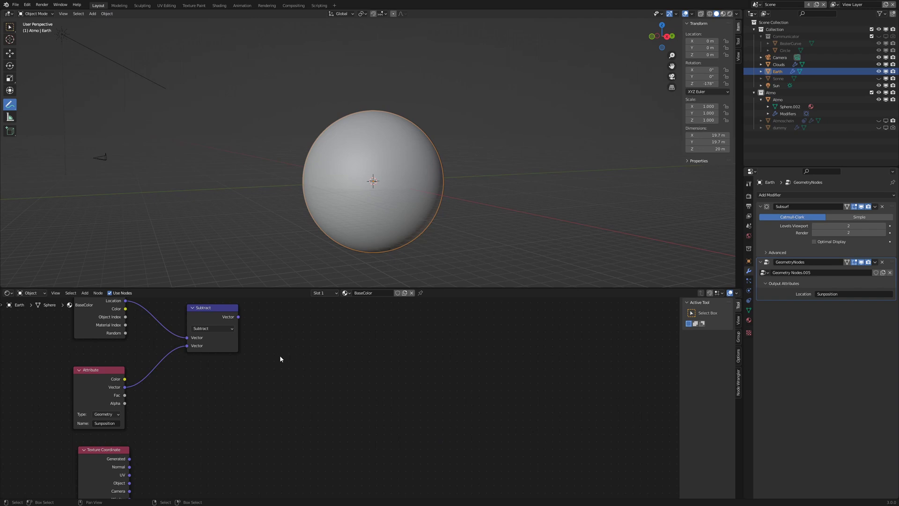
Step: Duplicate the Subtract node as a Dot Product node and feed it the Subtract vector and the Texture Coordinate's Normal
click(211, 319)
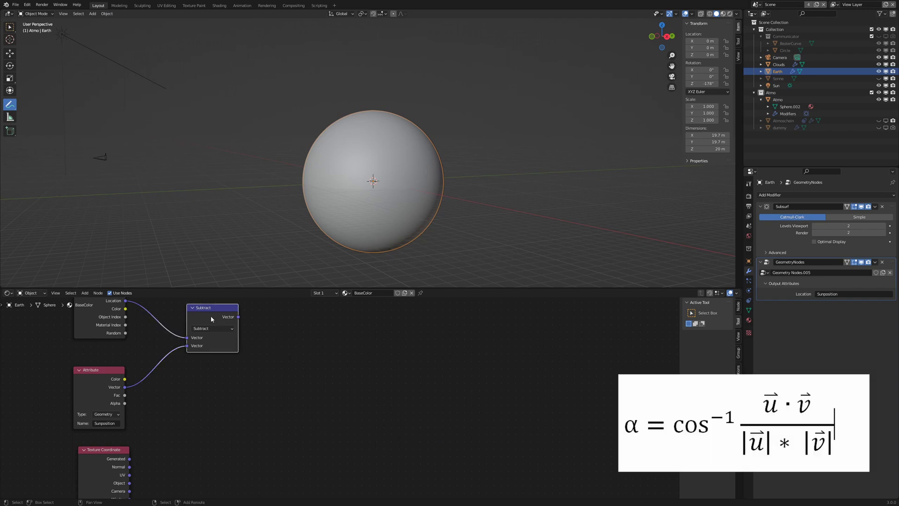
key(shift+d)
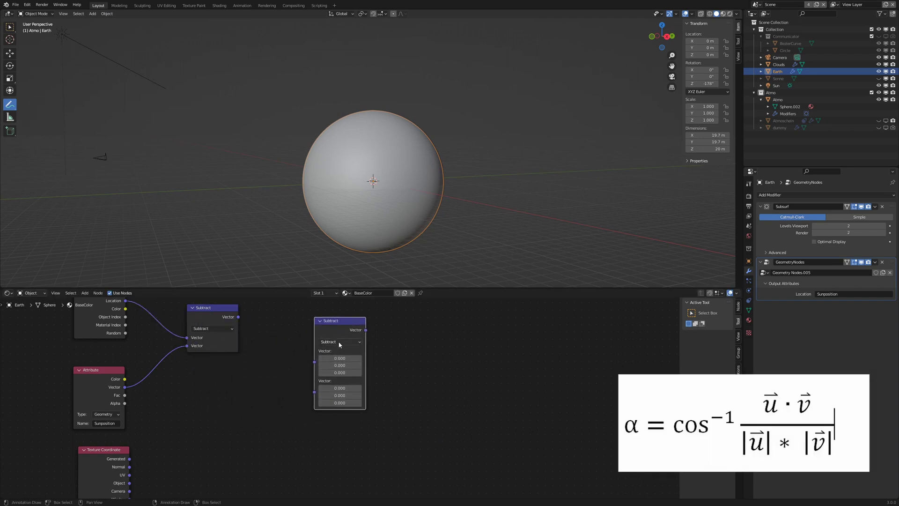
click(338, 342)
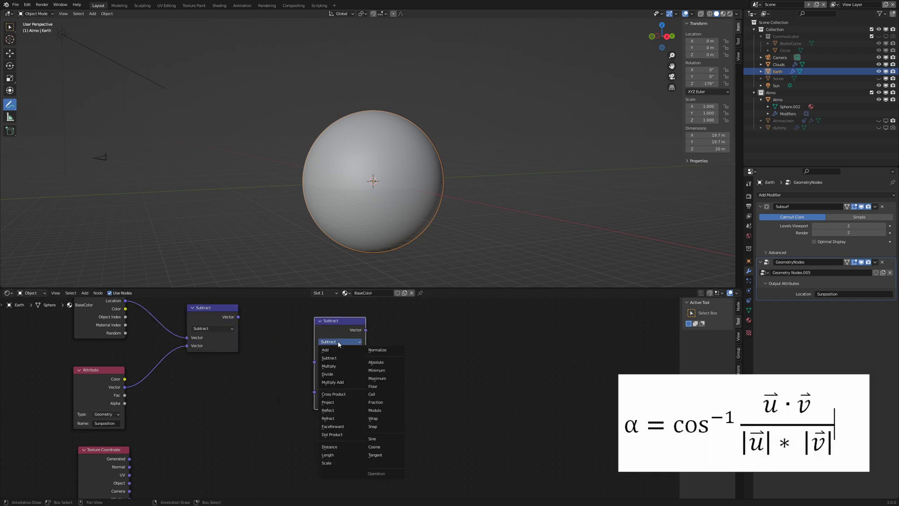
click(349, 435)
drag(238, 317, 314, 362)
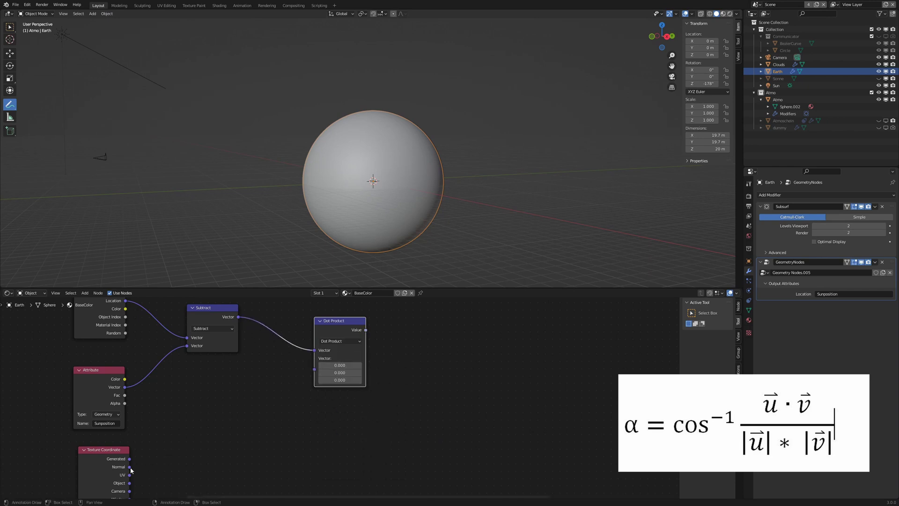
drag(129, 467, 317, 350)
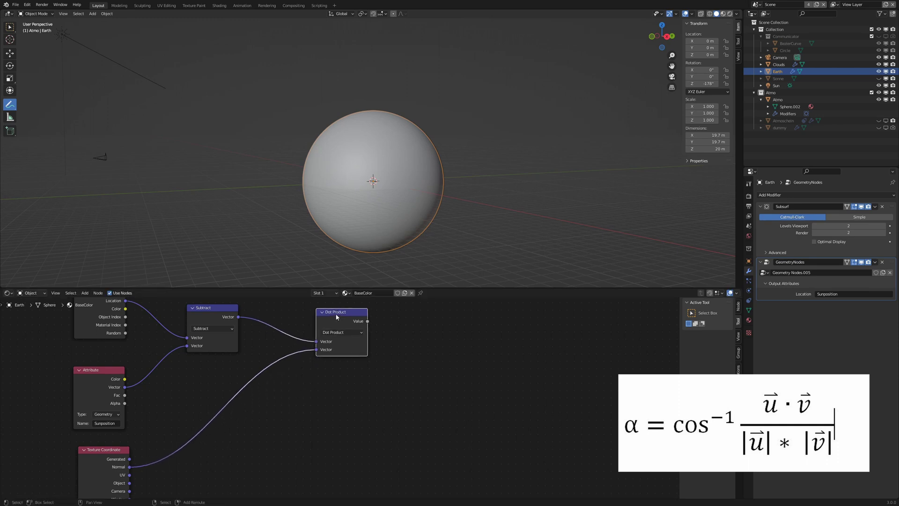
Step: Duplicate the Dot Product node below itself as a Length node and feed it the Subtract node's vector
key(shift+d)
click(431, 396)
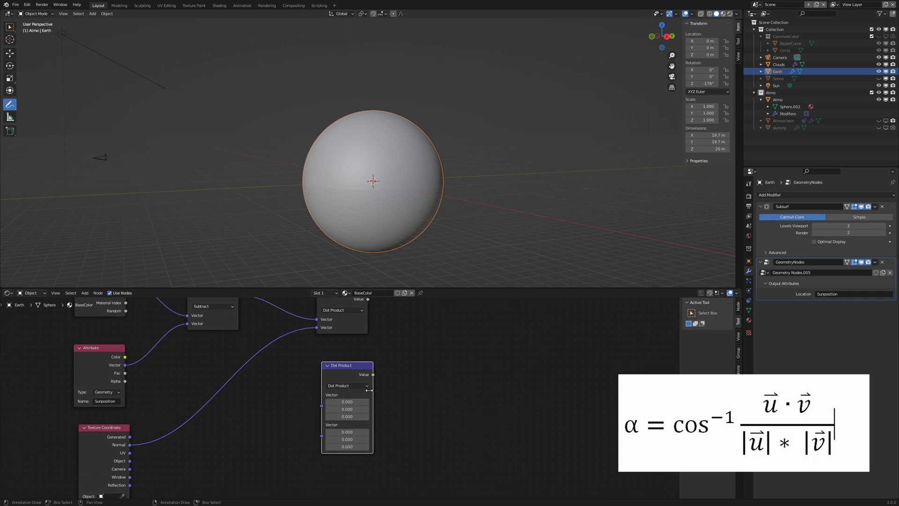
click(346, 387)
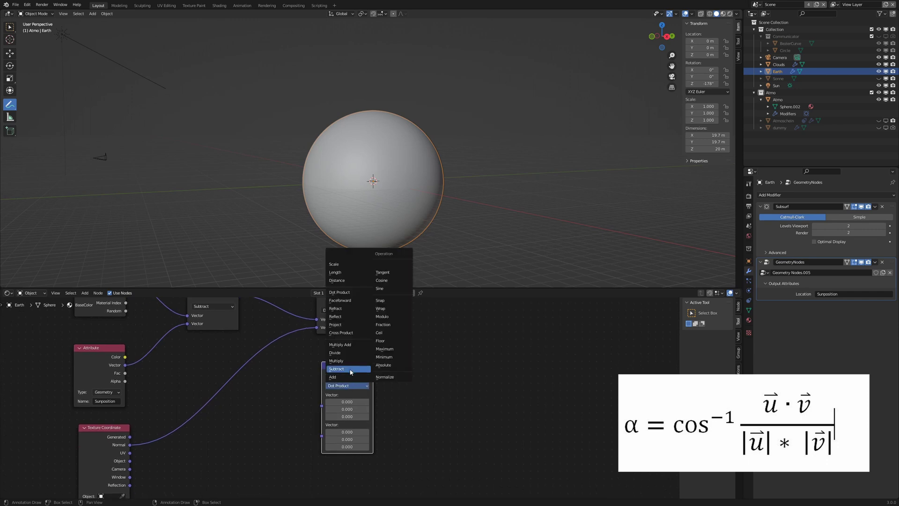
click(335, 272)
drag(342, 370, 340, 367)
scroll(341, 367, down, 1)
drag(261, 317, 335, 388)
Step: Duplicate the Length node below the first one and feed it the Texture Coordinate's Normal
key(shift+d)
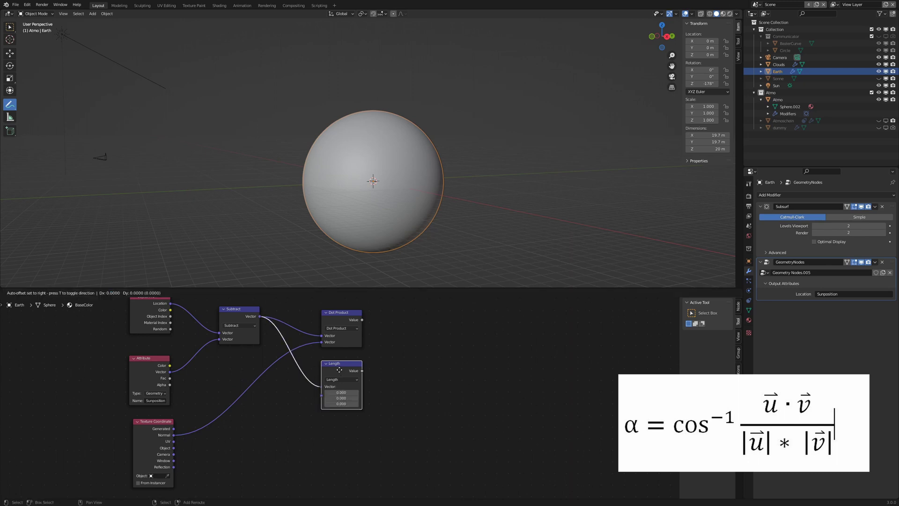
click(341, 412)
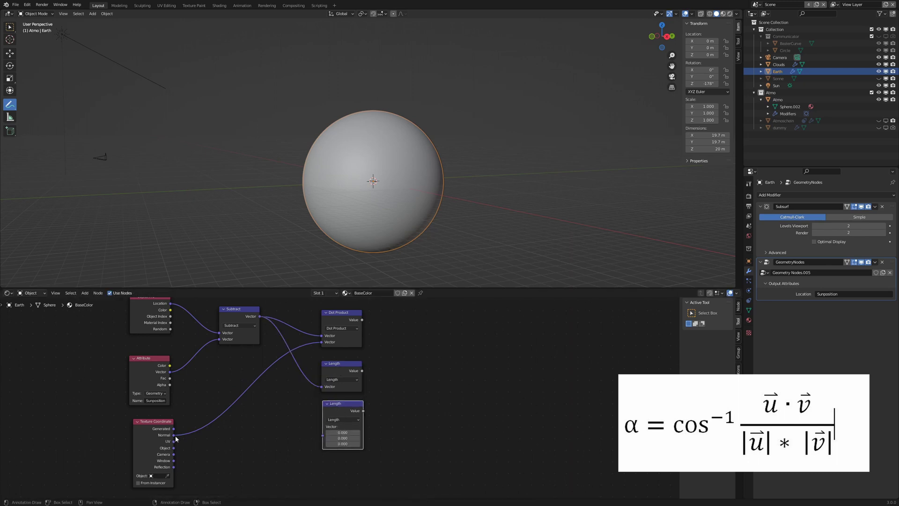
drag(173, 435, 323, 438)
drag(335, 407, 336, 406)
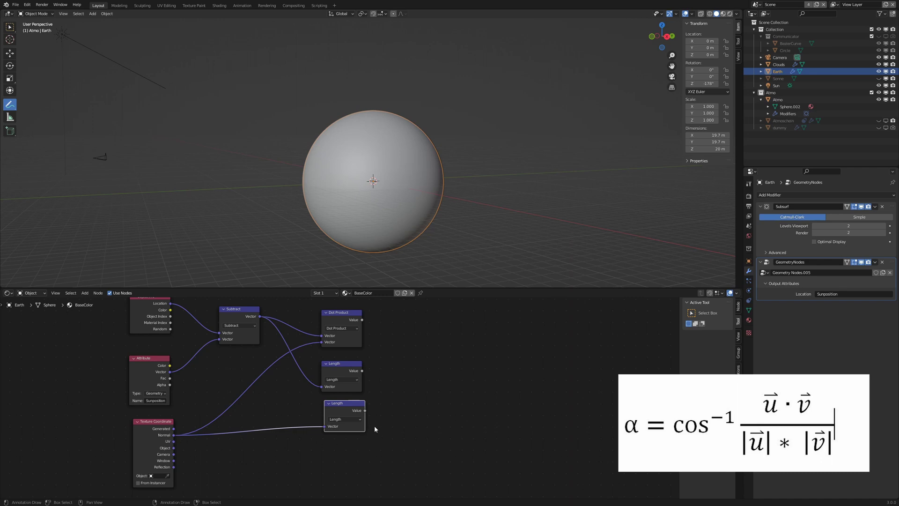
Step: Add a Math node set to Multiply beside the Length nodes and connect both Length values to its inputs
mouse_move(449, 388)
middle_down()
mouse_move(372, 409)
mouse_move(291, 373)
middle_up()
key(shift+a)
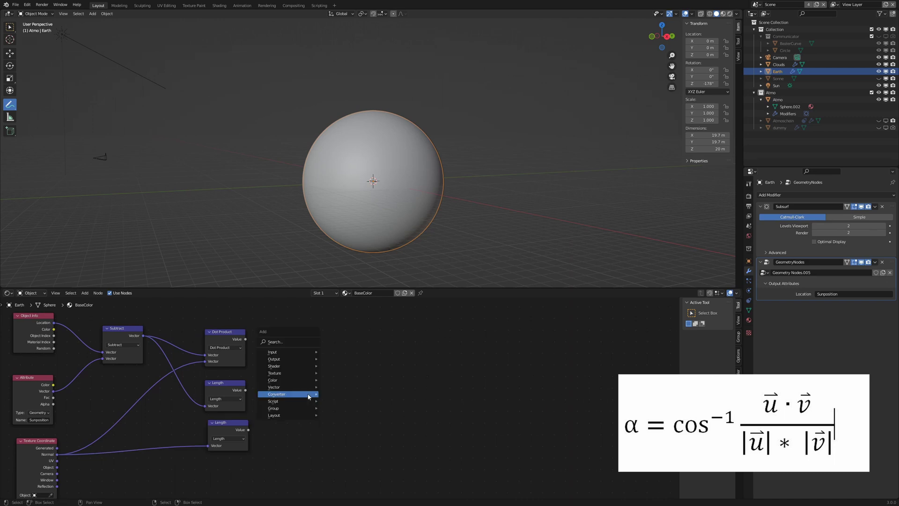
mouse_move(308, 394)
click(342, 354)
click(304, 386)
click(295, 393)
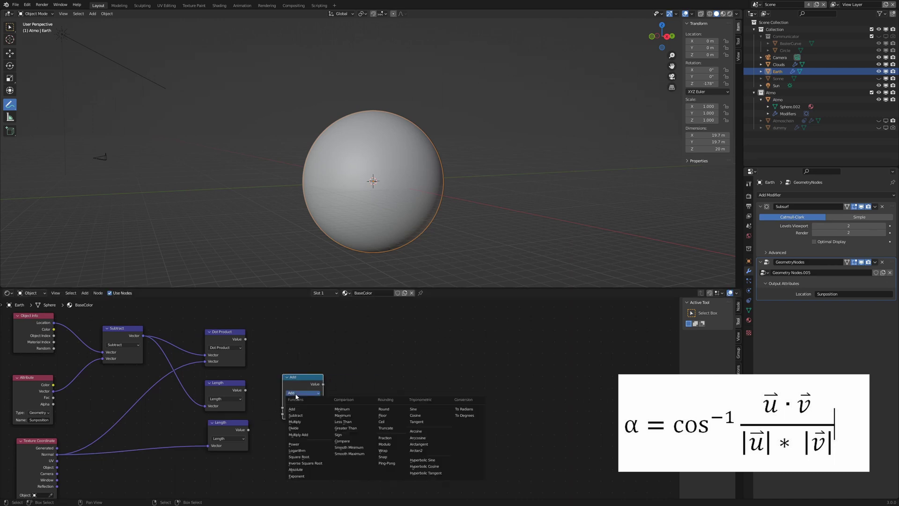
click(309, 423)
drag(246, 390, 283, 415)
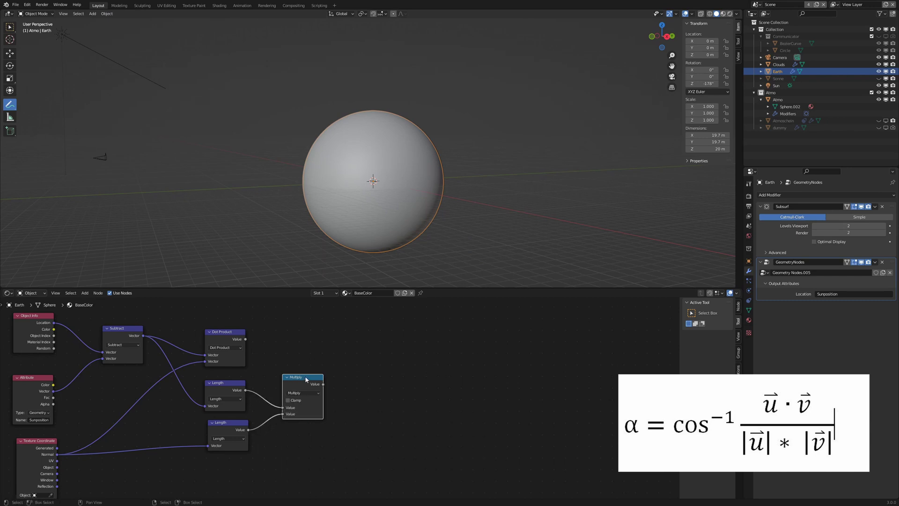
Step: Duplicate the Multiply node as a Divide node and use it to divide the Dot Product value by the Multiply value
key(shift+d)
click(372, 337)
click(375, 350)
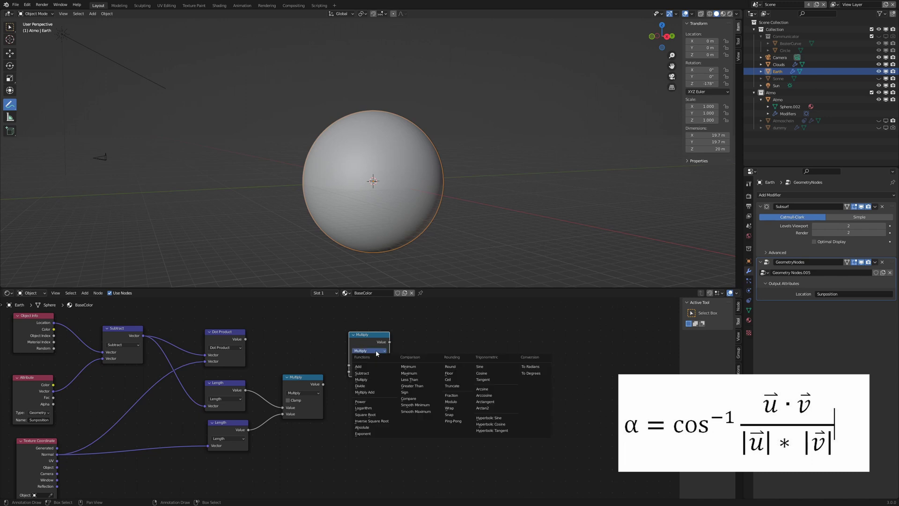
click(360, 386)
drag(300, 380, 300, 385)
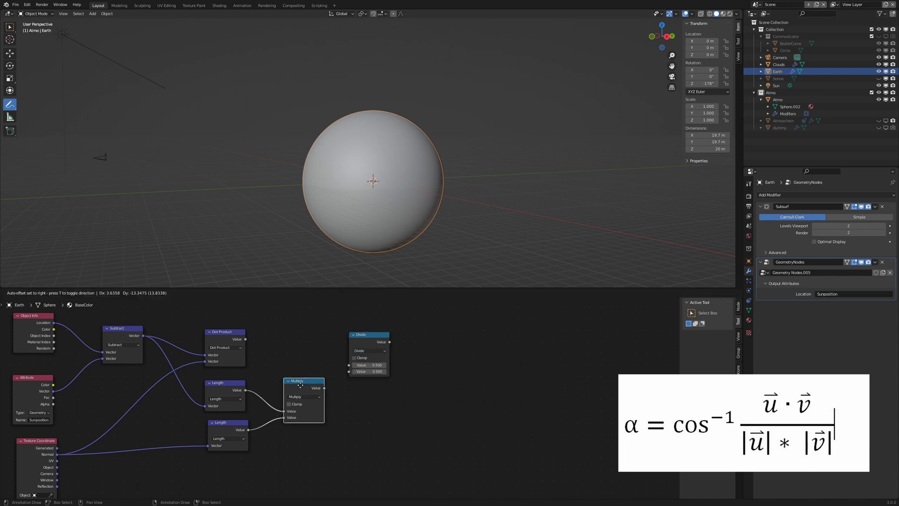
drag(245, 339, 352, 375)
scroll(461, 394, down, 2)
scroll(198, 346, up, 3)
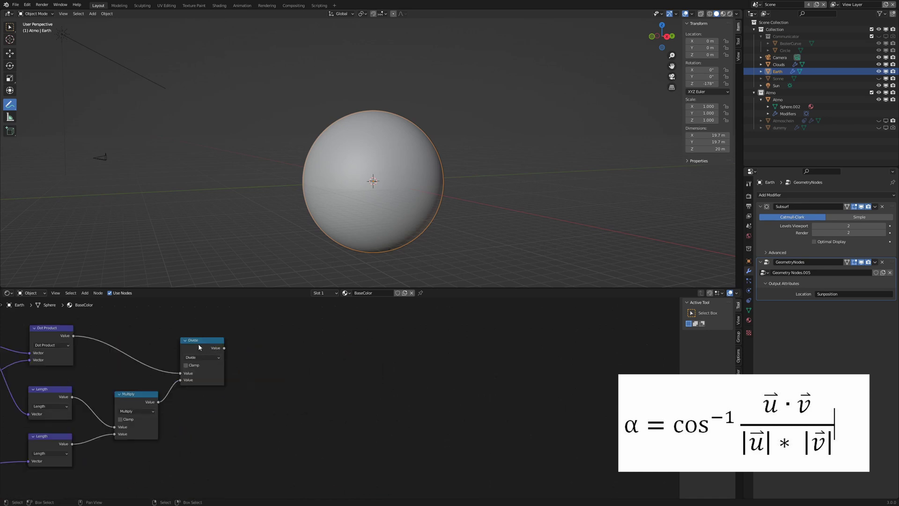
Step: Duplicate the Divide node as an Arccosine node and feed it the Divide node's value
key(shift+d)
click(283, 354)
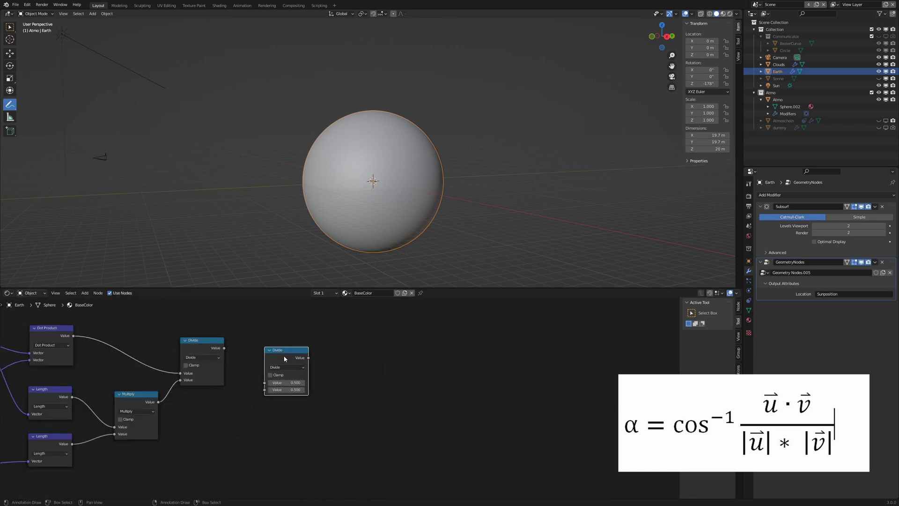
click(286, 367)
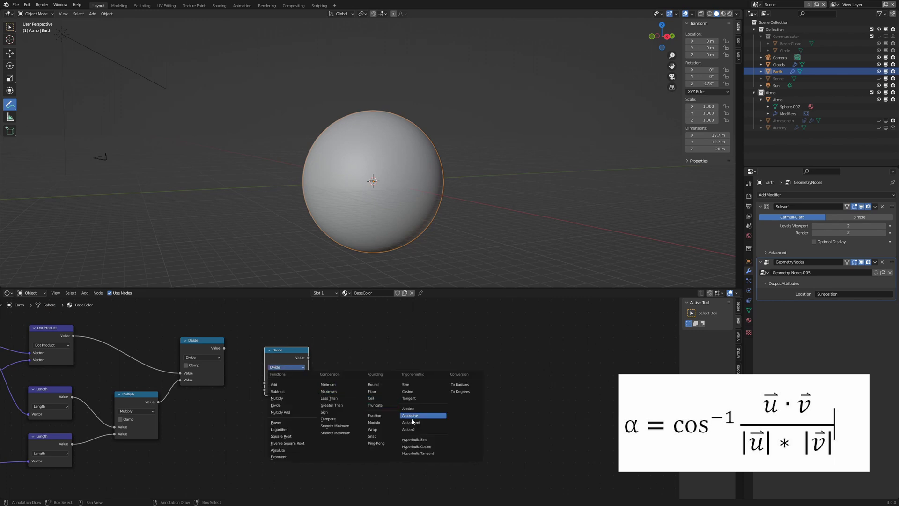
click(410, 415)
drag(224, 347, 265, 382)
middle_drag(412, 381, 305, 378)
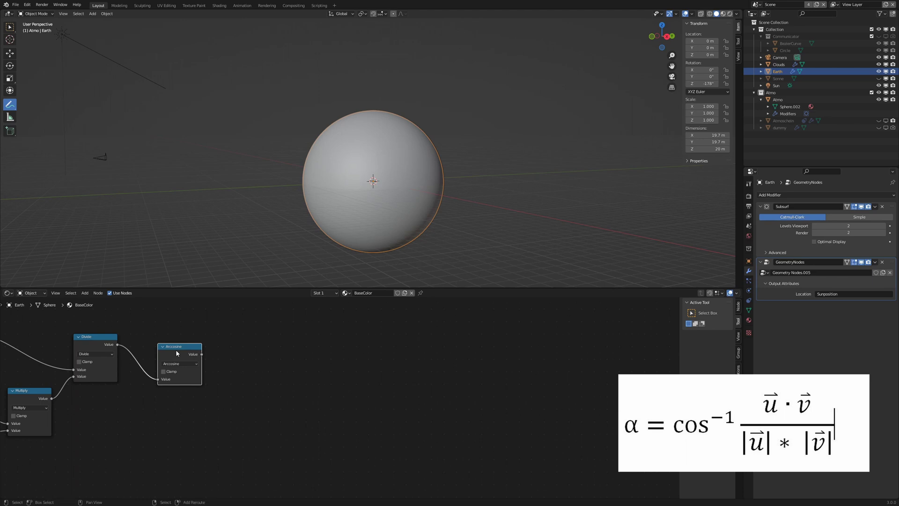
Step: Duplicate the Arccosine node as a Subtract node that subtracts pi/2 from the Arccosine value
key(shift+d)
click(263, 361)
click(178, 348)
drag(178, 349, 171, 343)
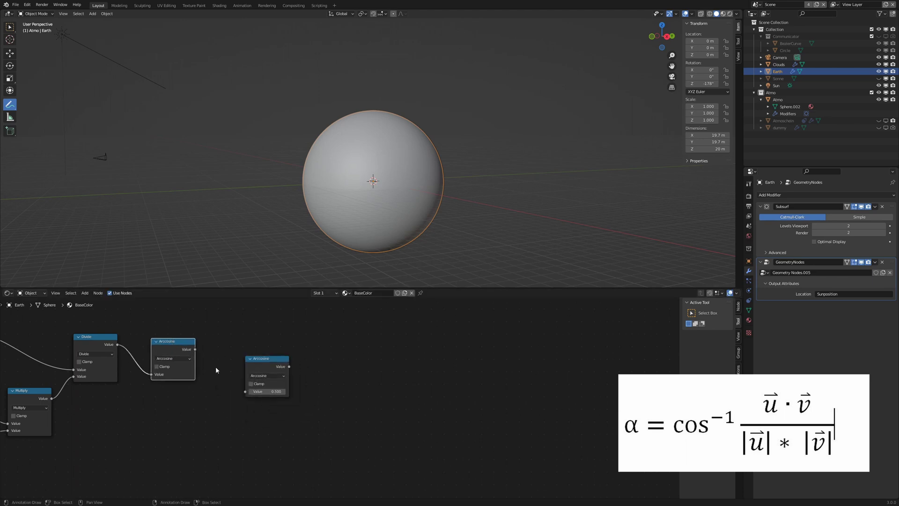
click(267, 376)
click(278, 401)
drag(196, 349, 246, 391)
click(268, 398)
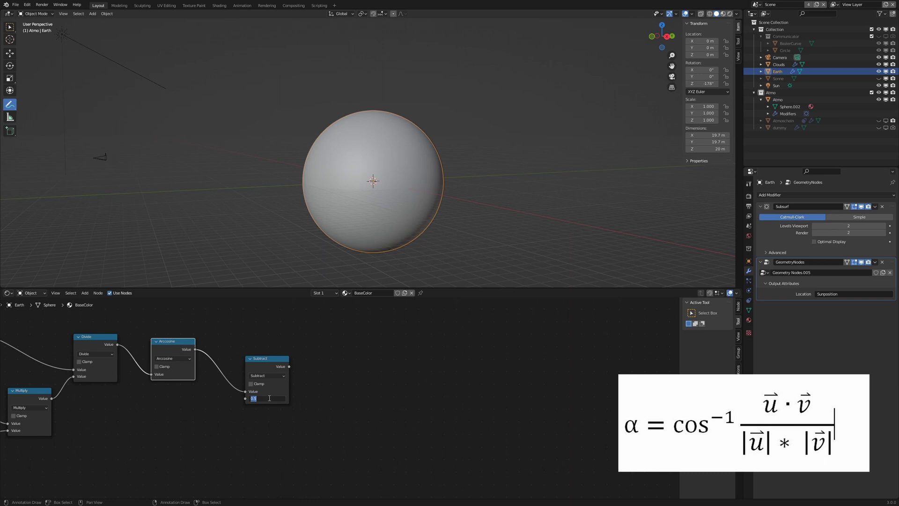
text(pi/2)
key(Return)
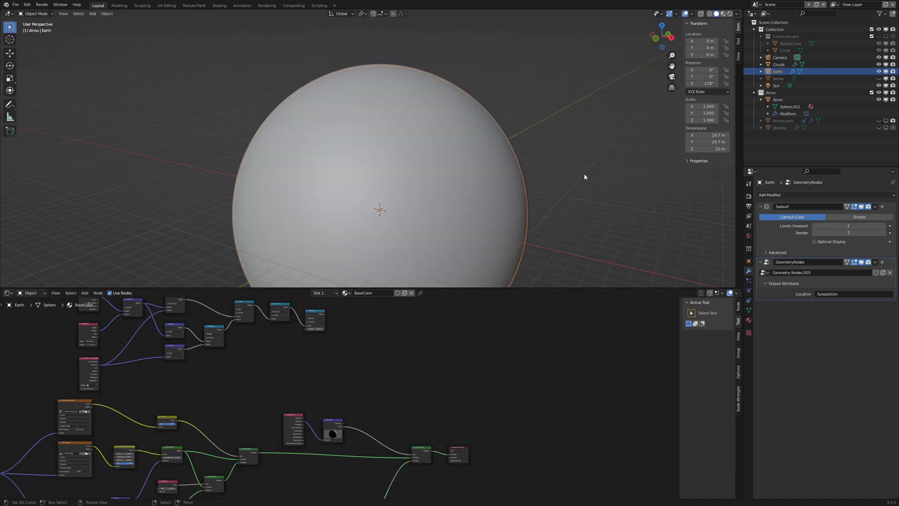
Step: Show the viewport in rendered shading and connect the final Subtract value to the factor of the last Mix Shader
click(729, 14)
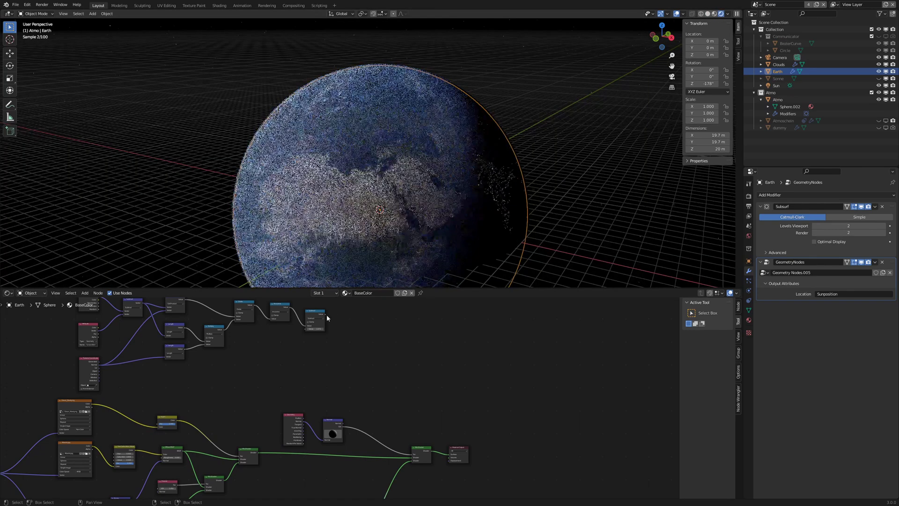
drag(325, 314, 413, 456)
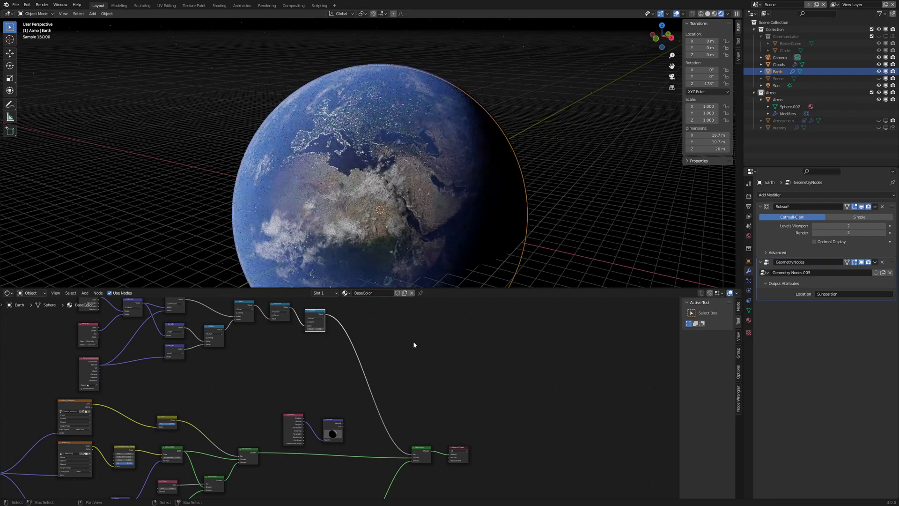
middle_drag(386, 154, 375, 167)
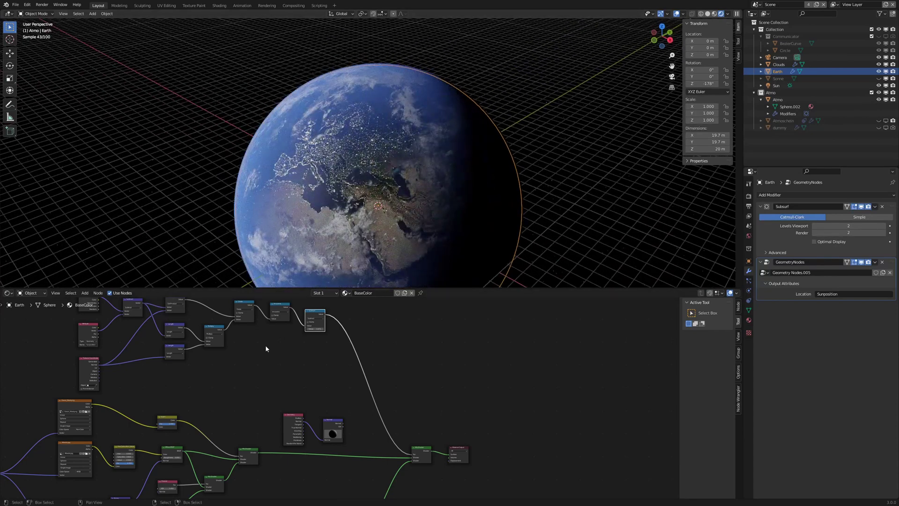
Step: Swap the Object Info Location and Attribute Vector links on the vector Subtract node's inputs
middle_drag(267, 346, 398, 353)
scroll(300, 364, up, 1)
scroll(299, 360, up, 2)
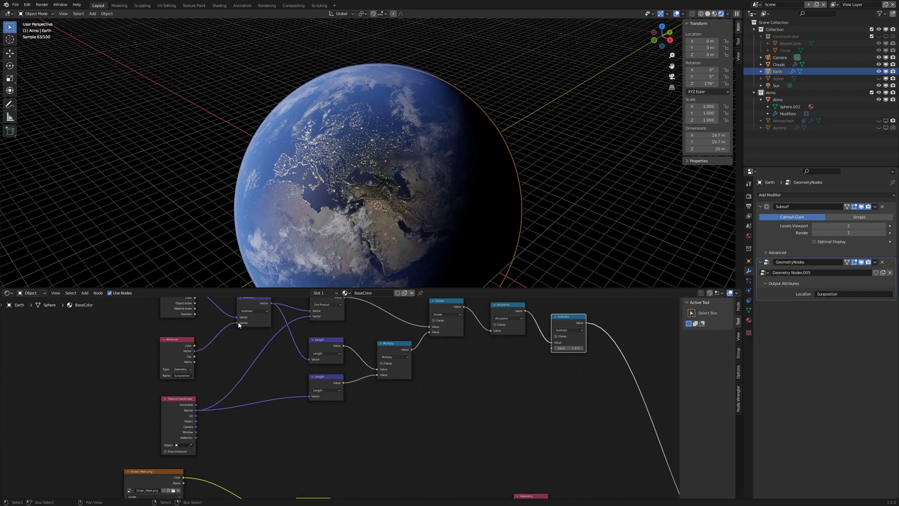
drag(237, 323, 236, 323)
scroll(521, 399, down, 2)
middle_drag(593, 381, 409, 351)
middle_drag(484, 368, 450, 355)
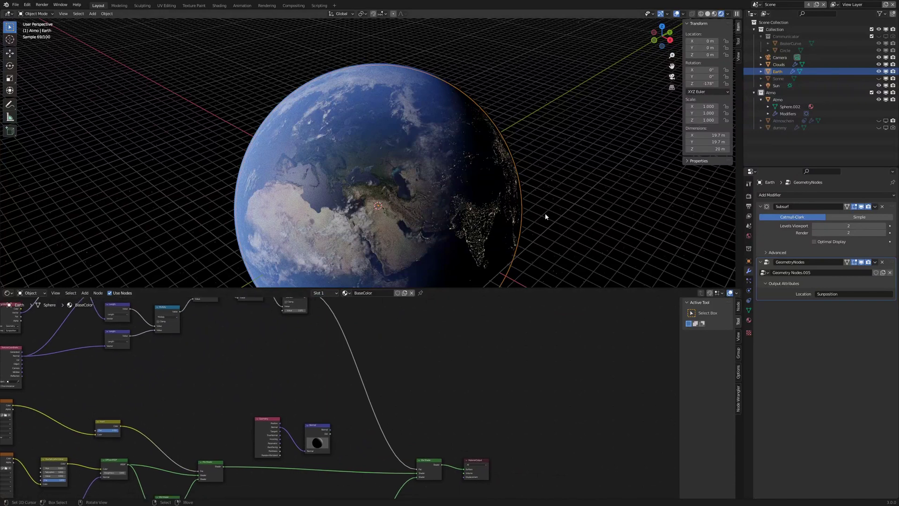
middle_drag(545, 208, 503, 186)
Step: Insert a ColorRamp node into the link between the final Subtract node and the Mix Shader's factor
key(shift+a)
mouse_move(341, 375)
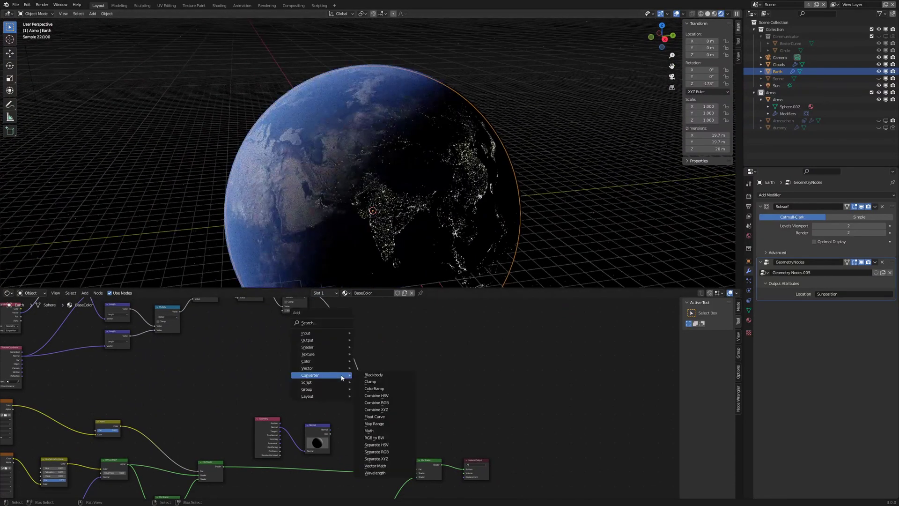
click(374, 388)
click(331, 338)
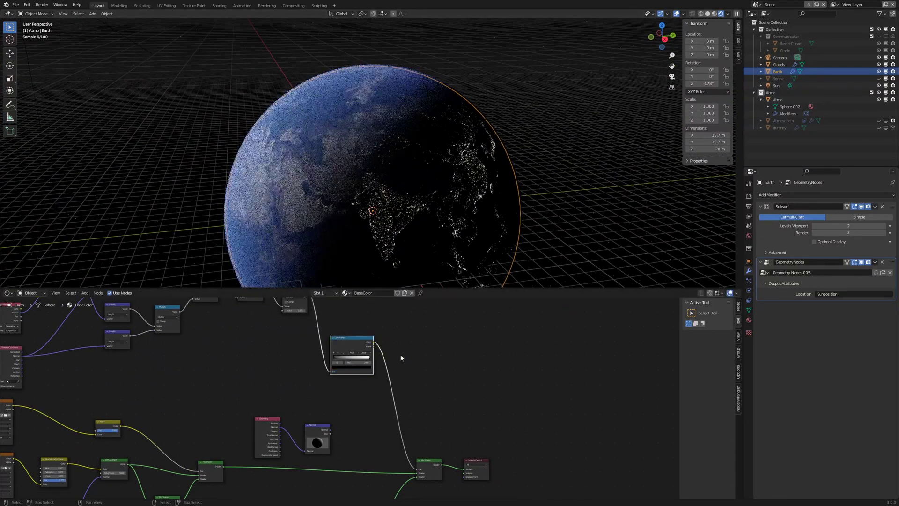
drag(338, 361, 353, 361)
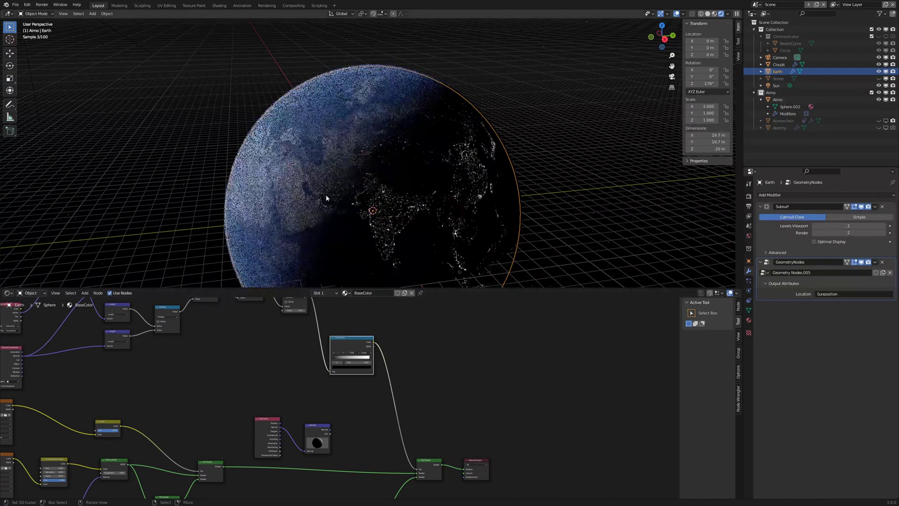
Step: Move the Sun light to several positions around the Earth, ending at about X -42.5 m, Y -35.9 m, Z 1.2 m
scroll(304, 192, down, 5)
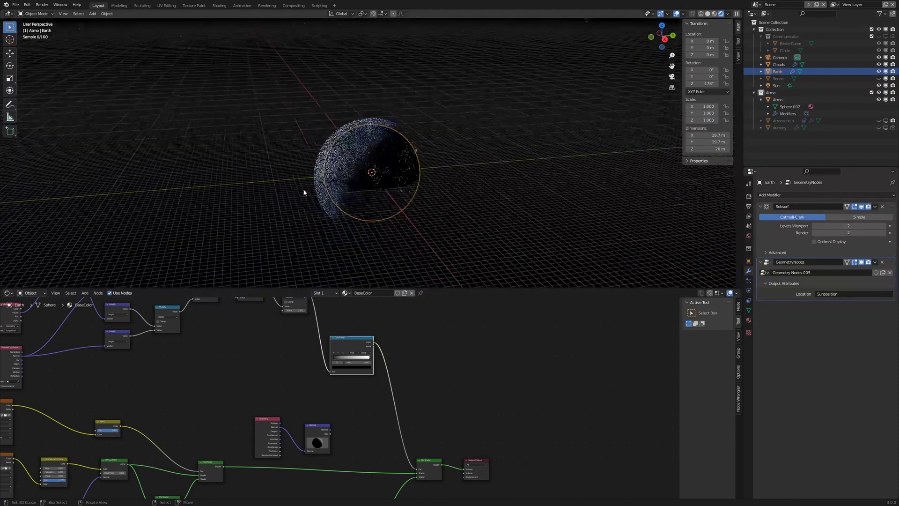
click(212, 70)
scroll(297, 116, up, 2)
middle_drag(344, 124, 328, 89)
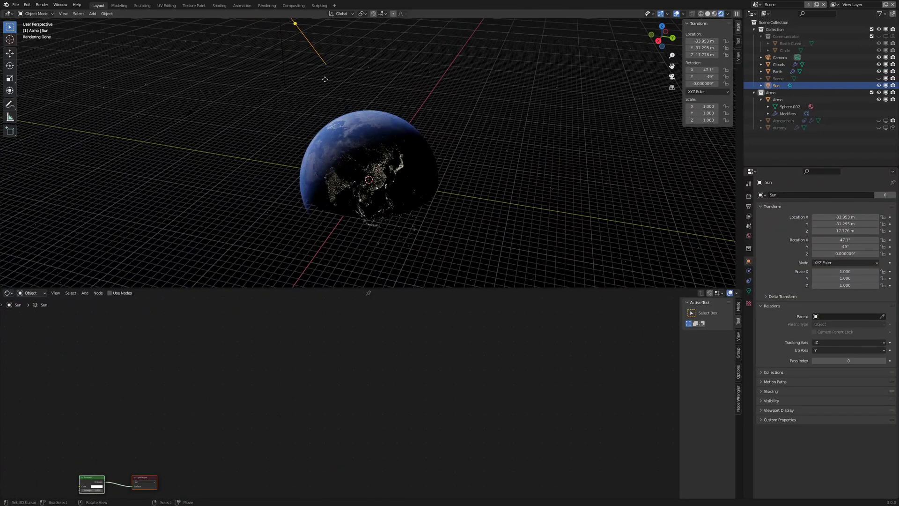
key(g)
click(531, 146)
middle_drag(530, 146, 487, 91)
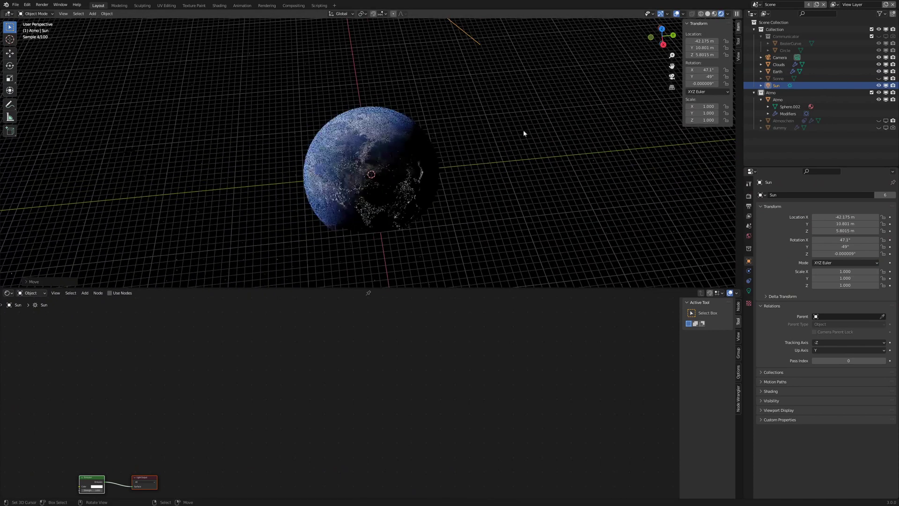
key(g)
click(637, 178)
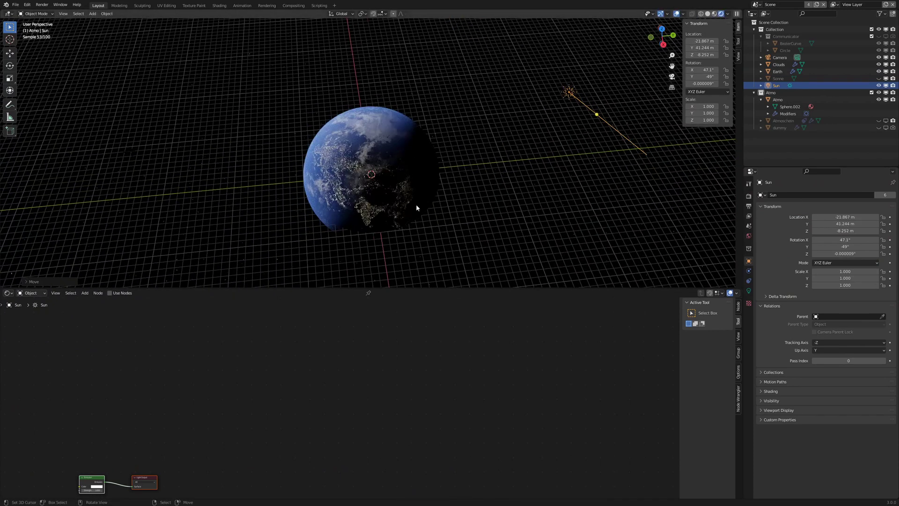
key(g)
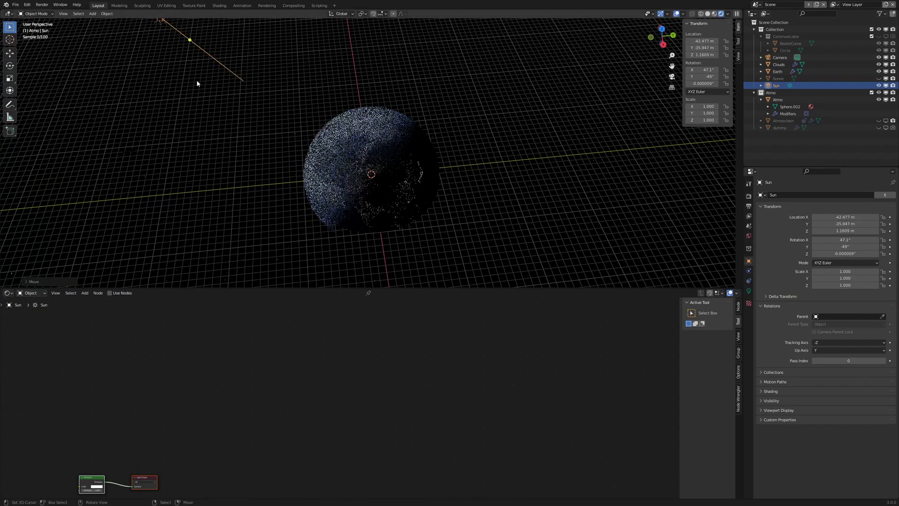
Step: Test the day-night mask by moving the Sun light to several positions on both sides of the Earth
click(197, 82)
middle_drag(196, 83, 416, 114)
key(g)
click(255, 78)
key(g)
click(416, 161)
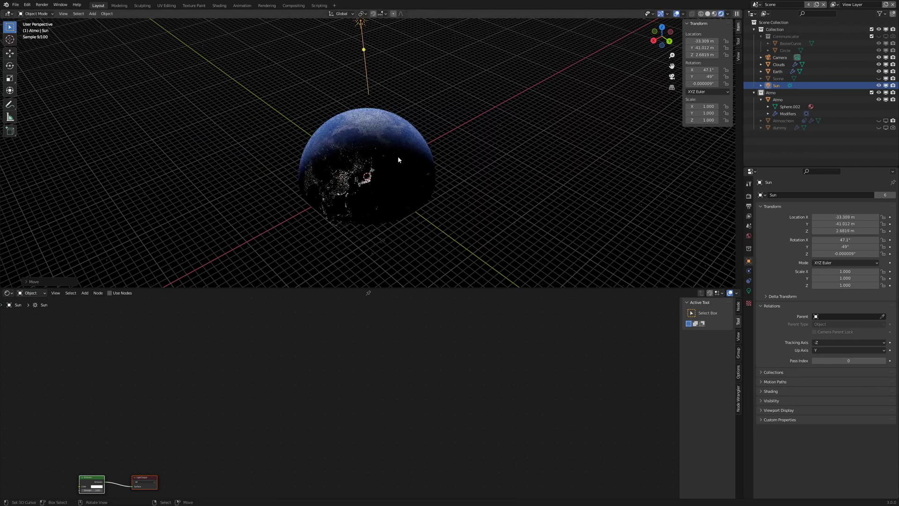
middle_drag(417, 161, 445, 140)
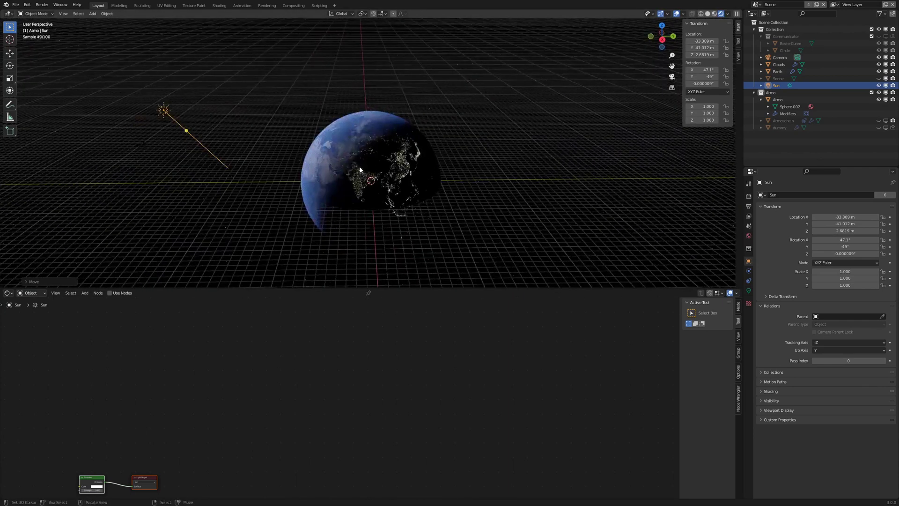
key(g)
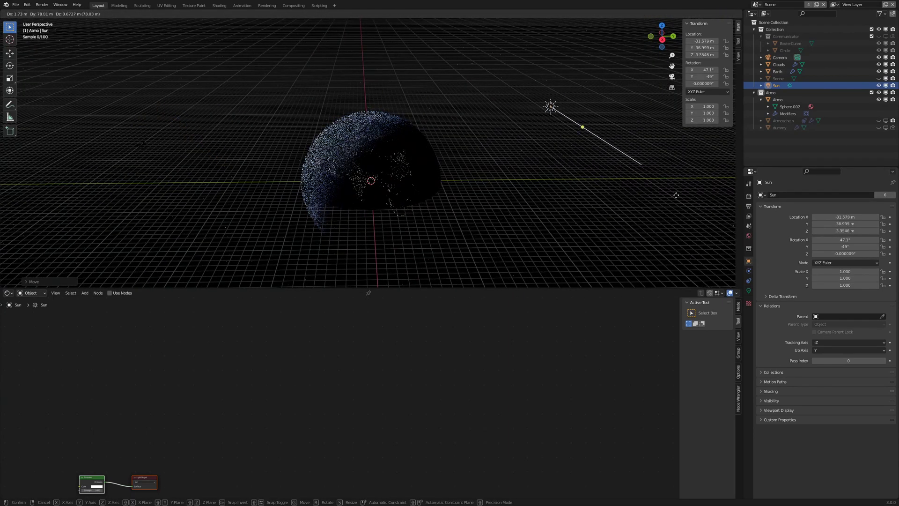
click(632, 203)
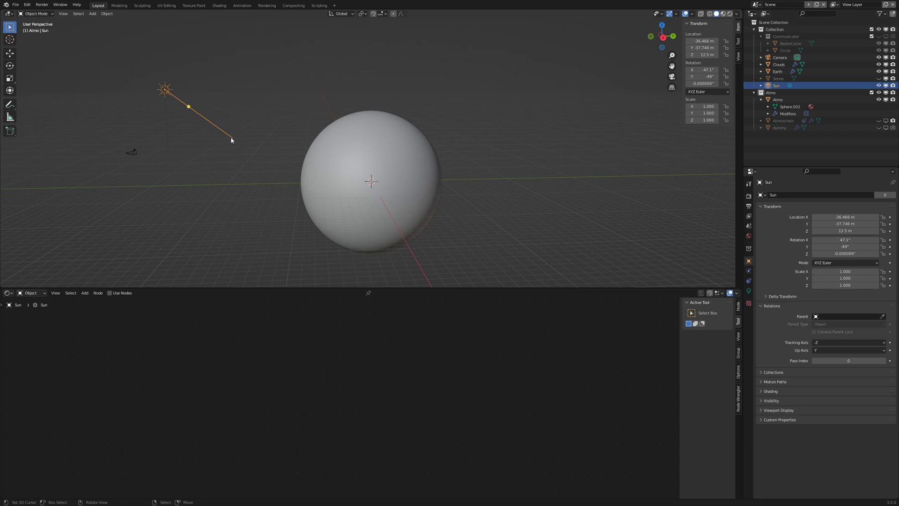
Step: Add a second Sun light at the 3D cursor beside the Earth and reselect the original Sun
key(ctrl+z)
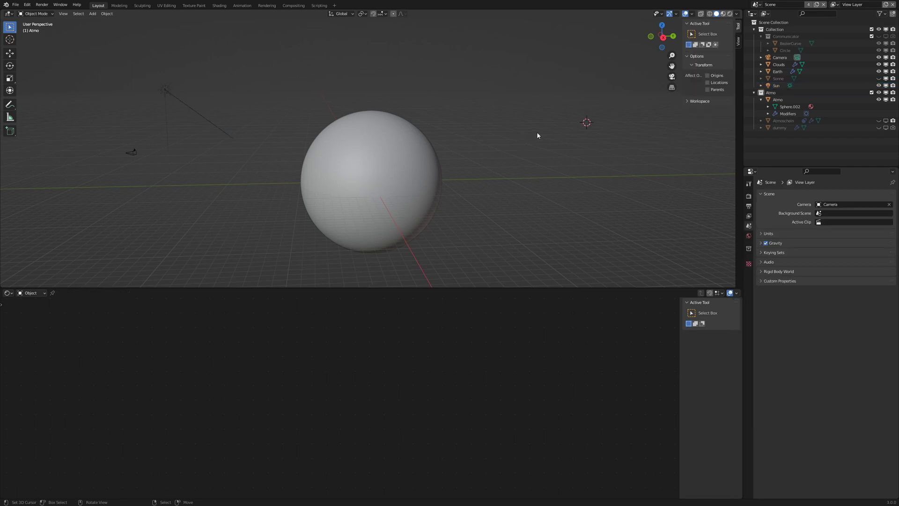
key(shift+a)
mouse_move(539, 132)
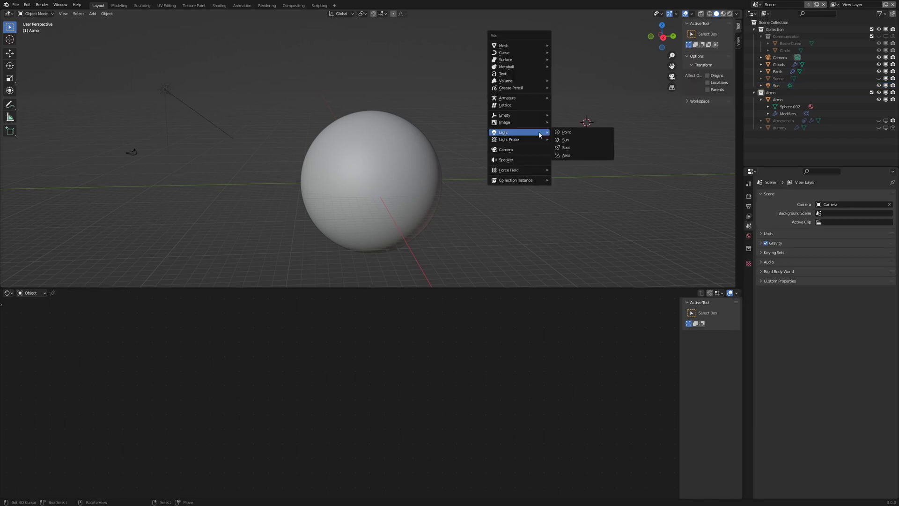
click(569, 140)
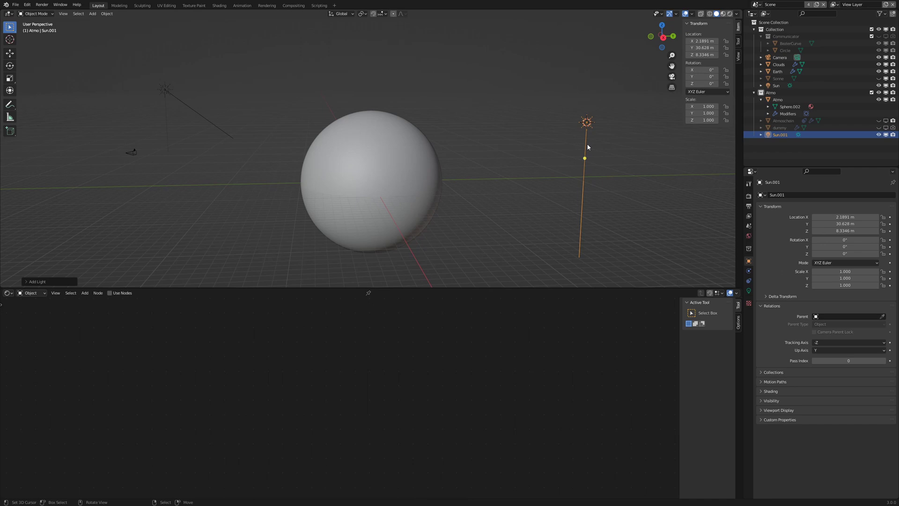
click(199, 117)
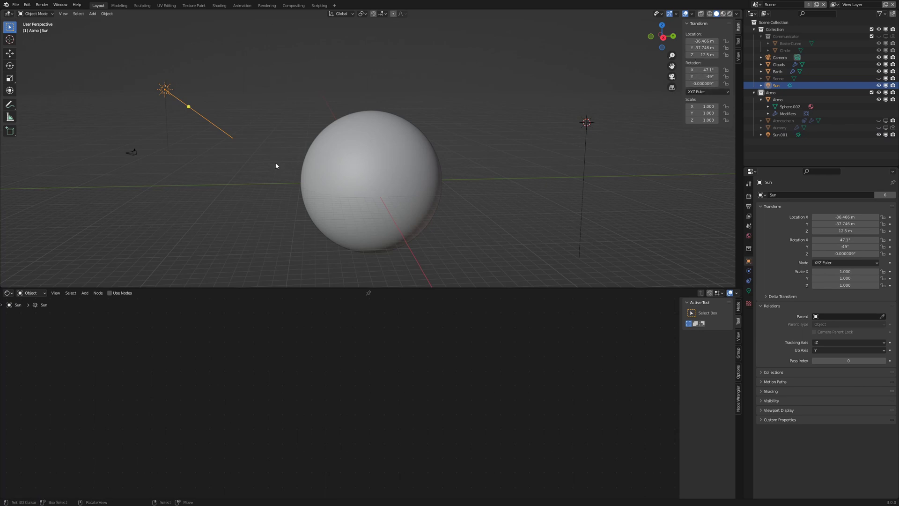
Step: Select the Earth and show its geometry node tree in the lower editor in place of the material nodes
click(328, 201)
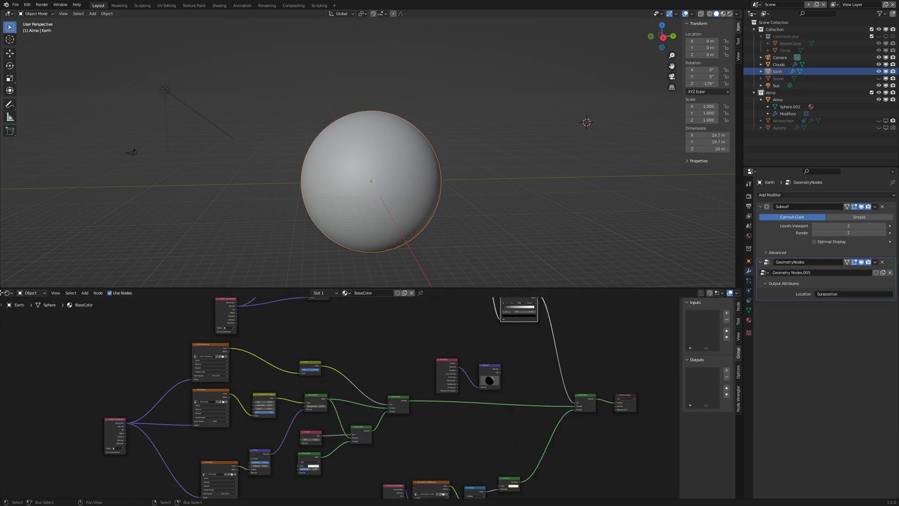
click(7, 293)
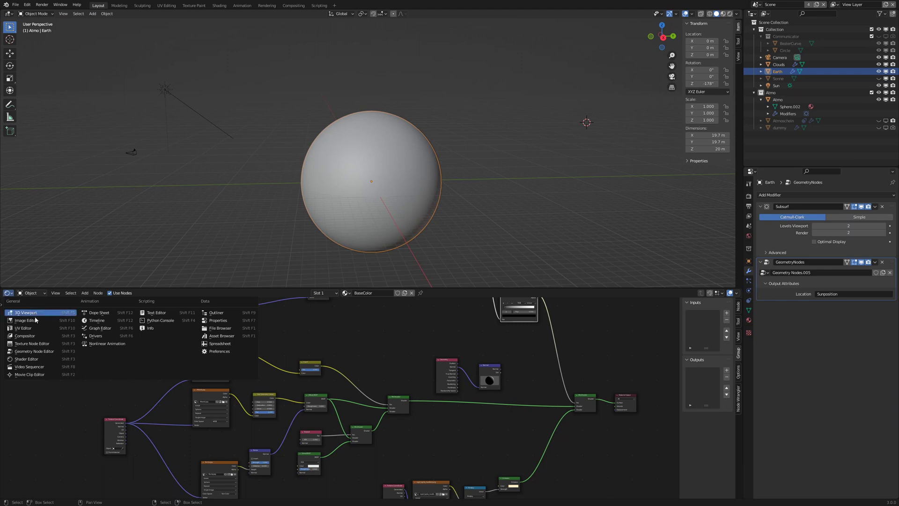
click(41, 351)
middle_drag(183, 423, 217, 363)
scroll(294, 419, up, 2)
Step: Add a Vector input node below Object Info and set its Z value to -1
key(shift+a)
mouse_move(187, 408)
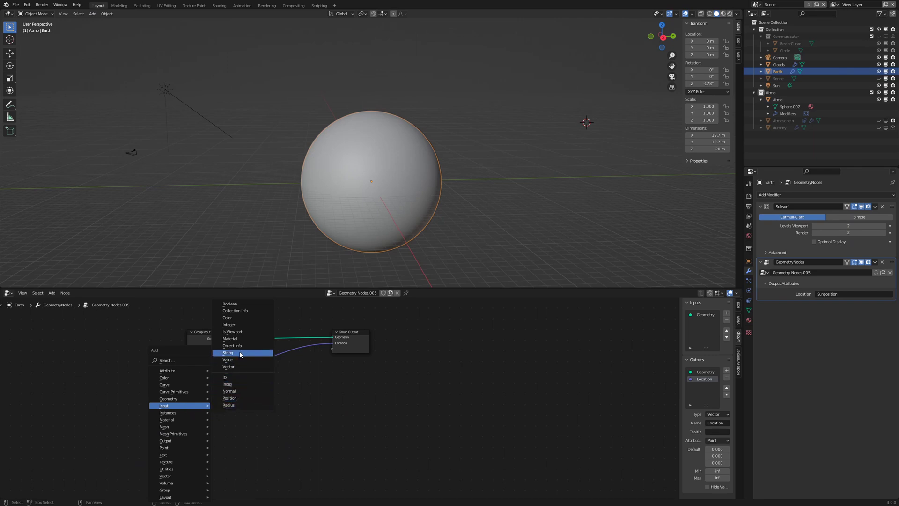
click(228, 367)
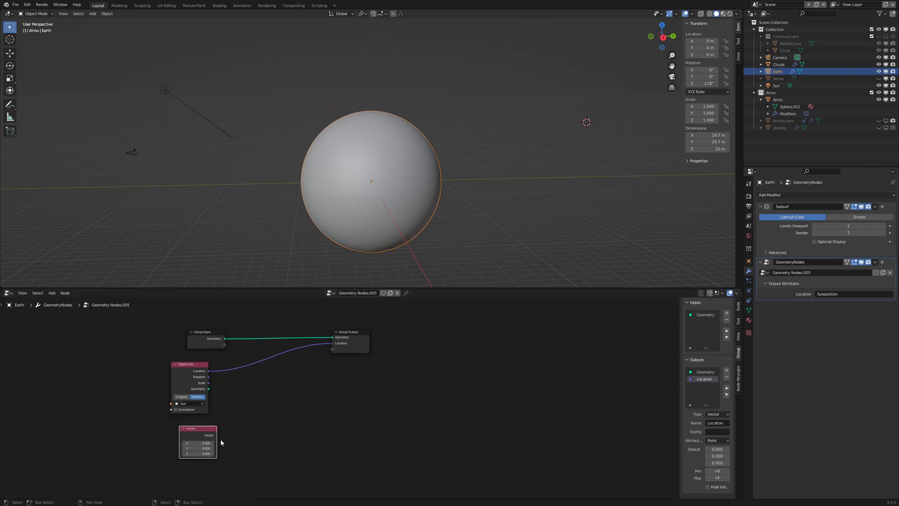
scroll(221, 442, up, 2)
click(166, 440)
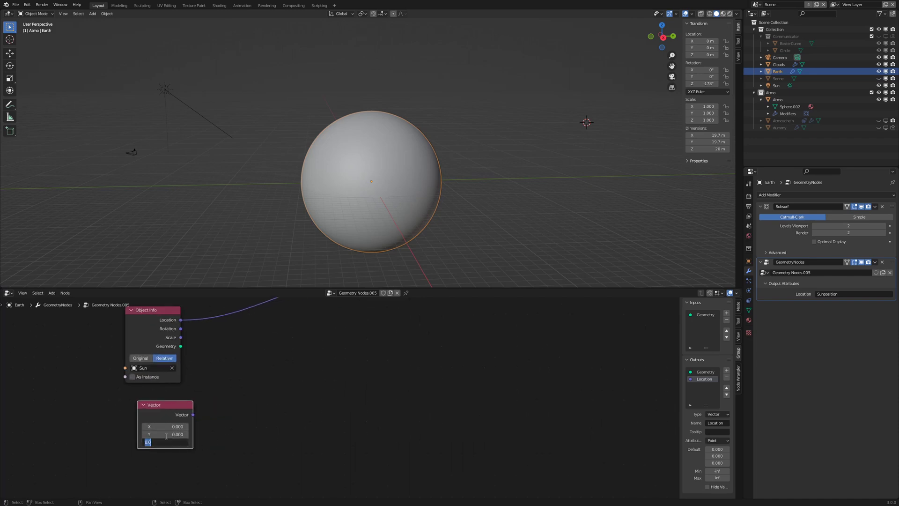
text(-1)
key(Return)
Step: Add a Vector Rotate node beside the Vector node and set its rotation type to Euler
key(shift+a)
mouse_move(284, 377)
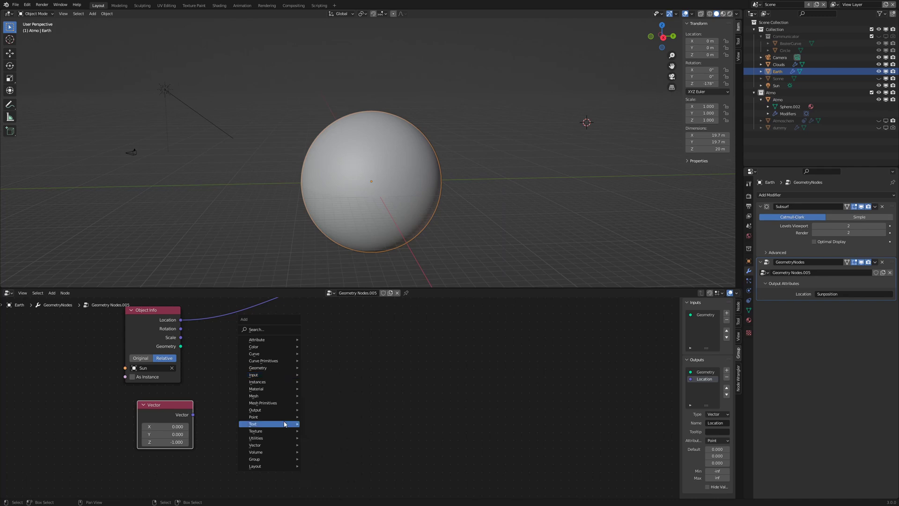
mouse_move(276, 445)
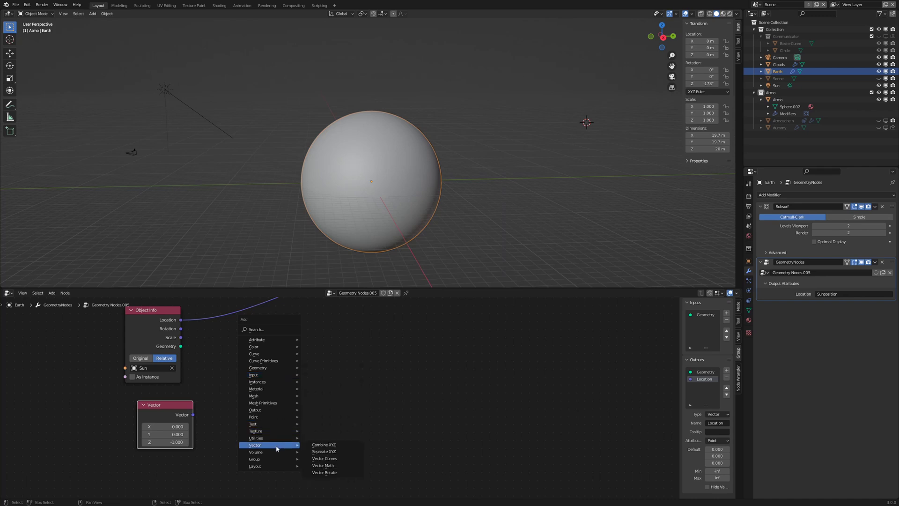
click(332, 472)
click(271, 363)
click(270, 360)
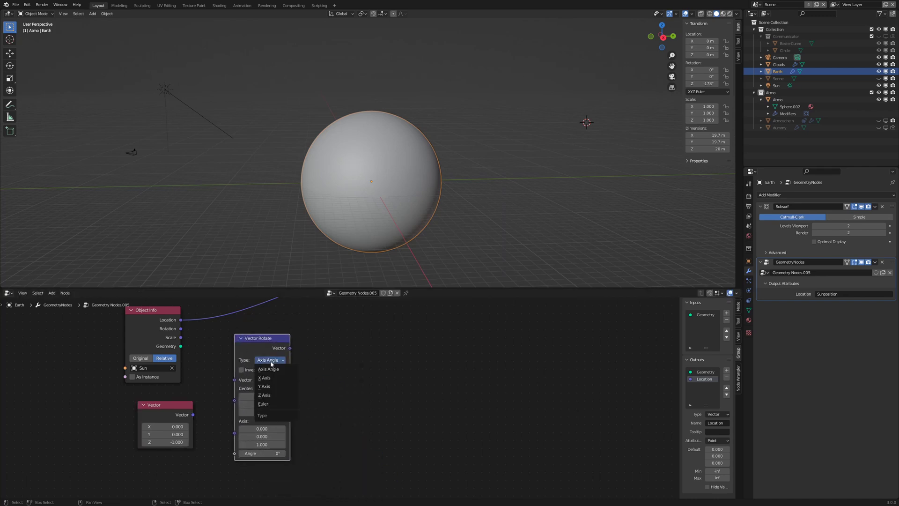
click(264, 404)
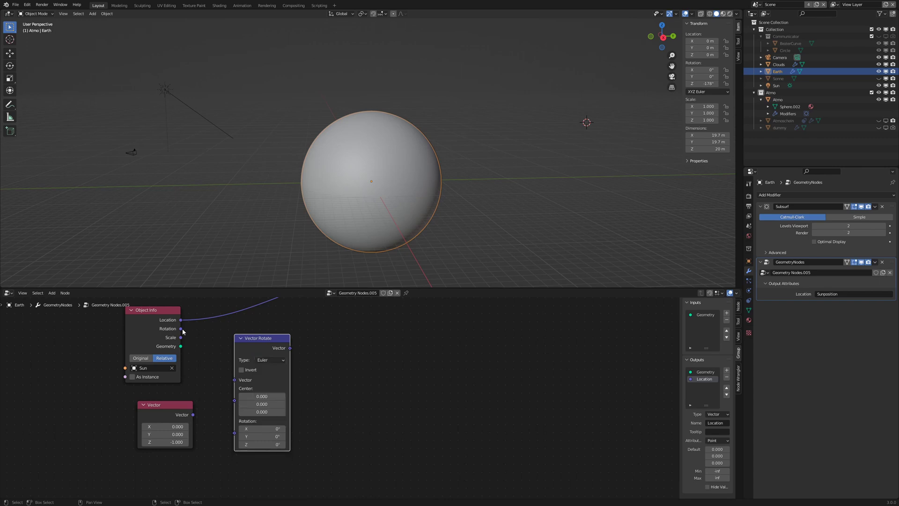
Step: Feed the Sun's Rotation and the Vector node into Vector Rotate, and connect its result to a new Group Output socket
drag(180, 328, 235, 379)
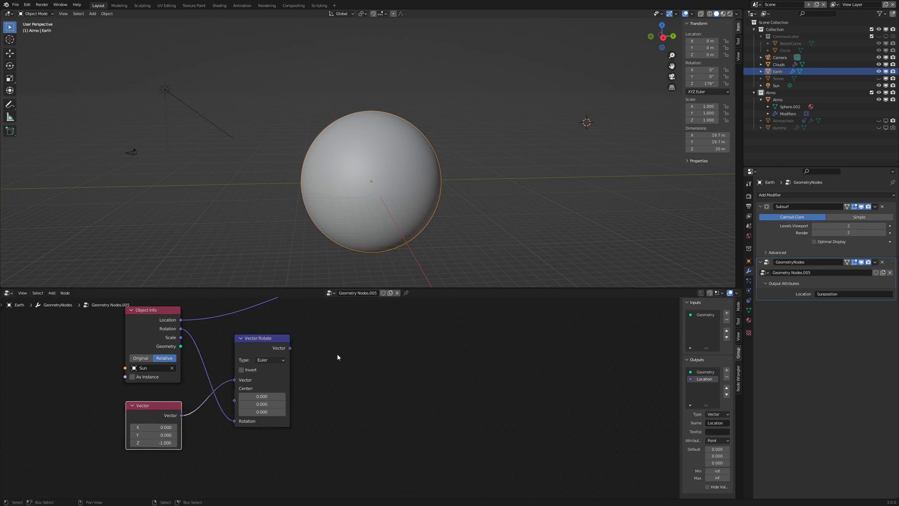
middle_drag(344, 350, 258, 411)
drag(204, 409, 275, 354)
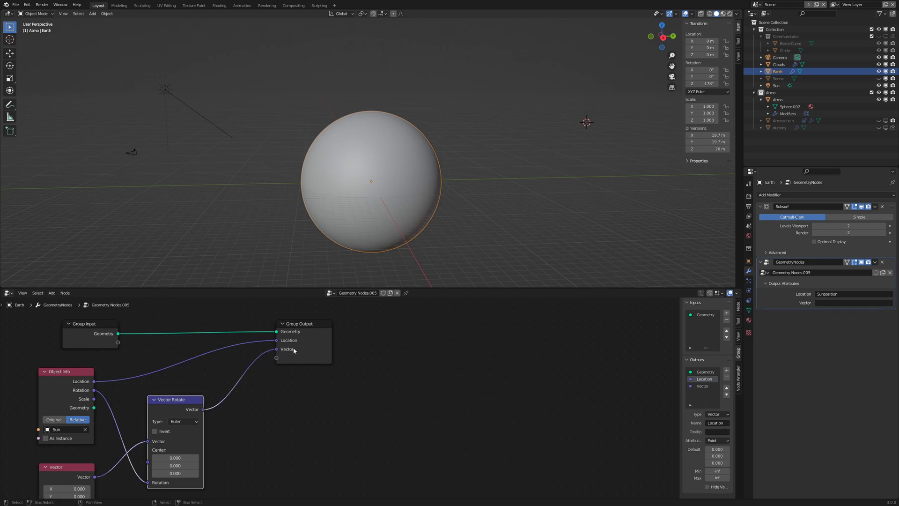
Step: Name the Geometry Nodes modifier's new Vector output attribute Sunrotation
click(826, 302)
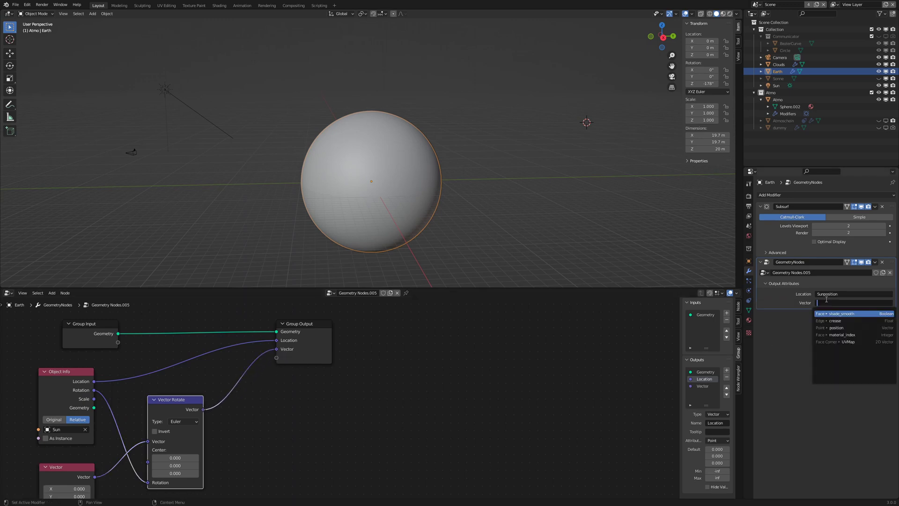
text(Sunrotation)
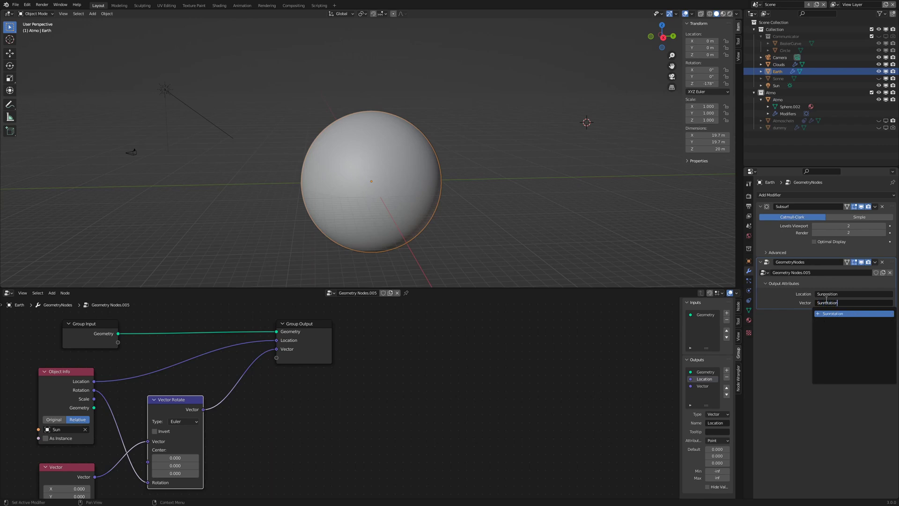
key(Return)
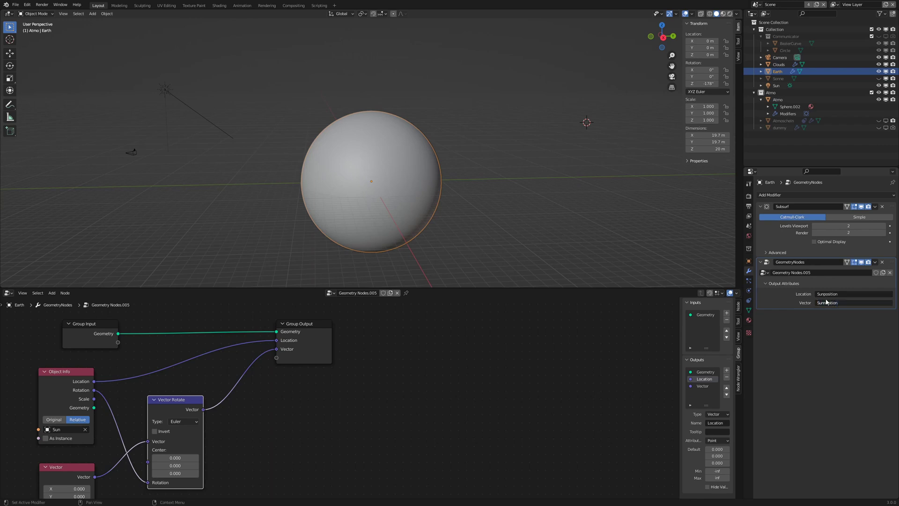
key(Home)
Step: Return to the Earth's material nodes and set the Attribute node's name to Sunrotation
click(8, 293)
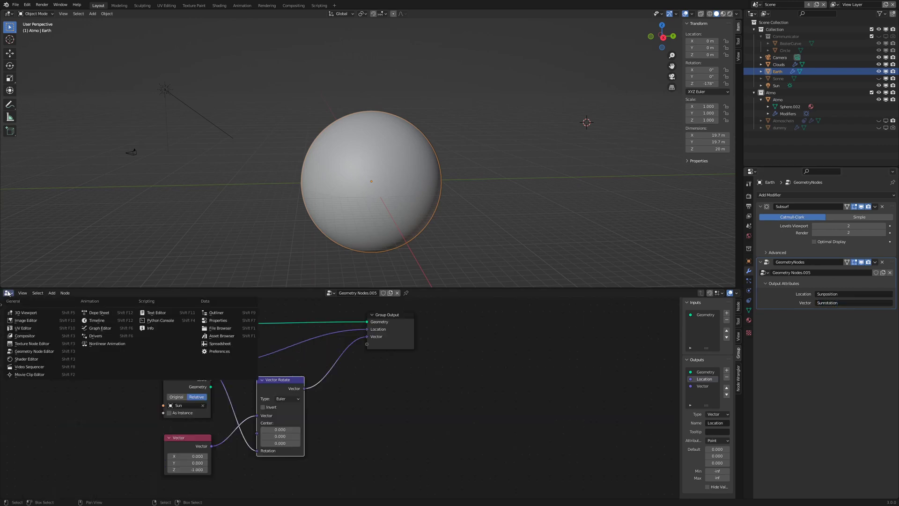
click(33, 358)
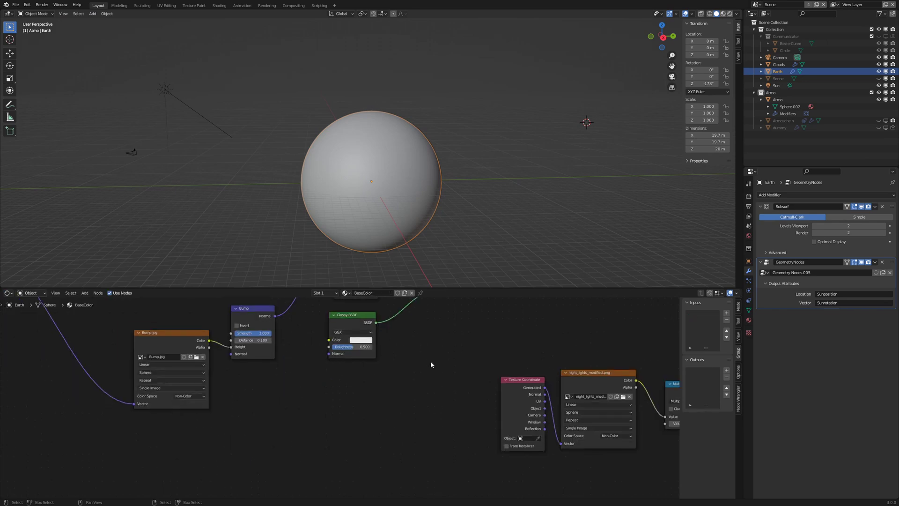
scroll(460, 352, up, 4)
middle_drag(447, 484, 550, 504)
scroll(364, 405, up, 2)
click(353, 385)
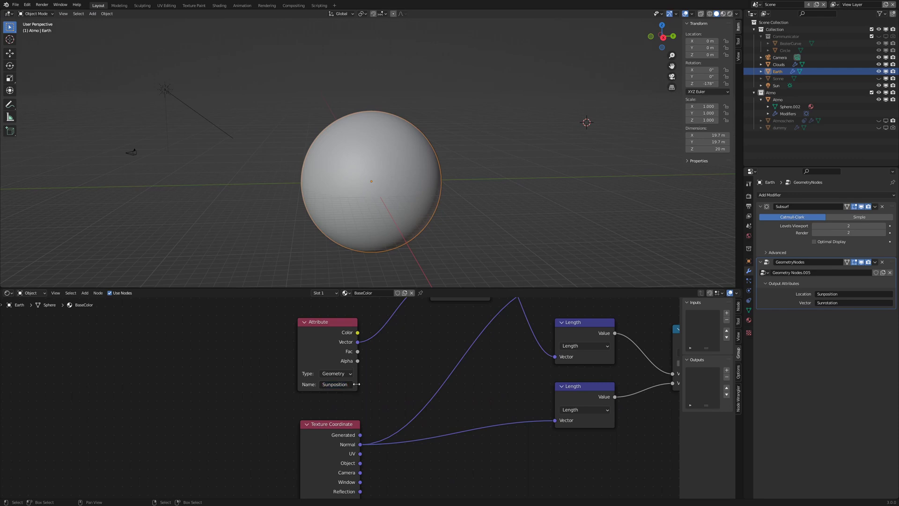
click(351, 384)
Step: Show the viewport in rendered shading and swap the Object Info Location and Attribute Vector links on the Subtract node's inputs
click(732, 15)
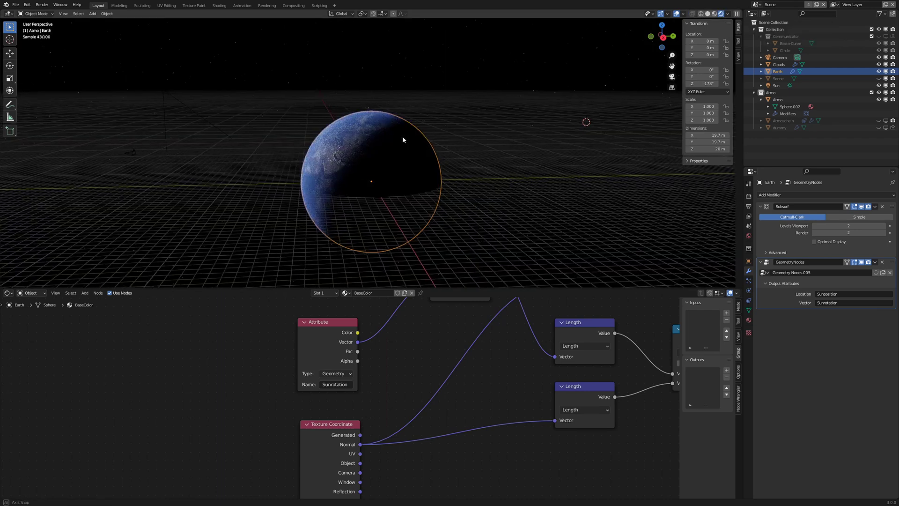
middle_drag(403, 140, 431, 153)
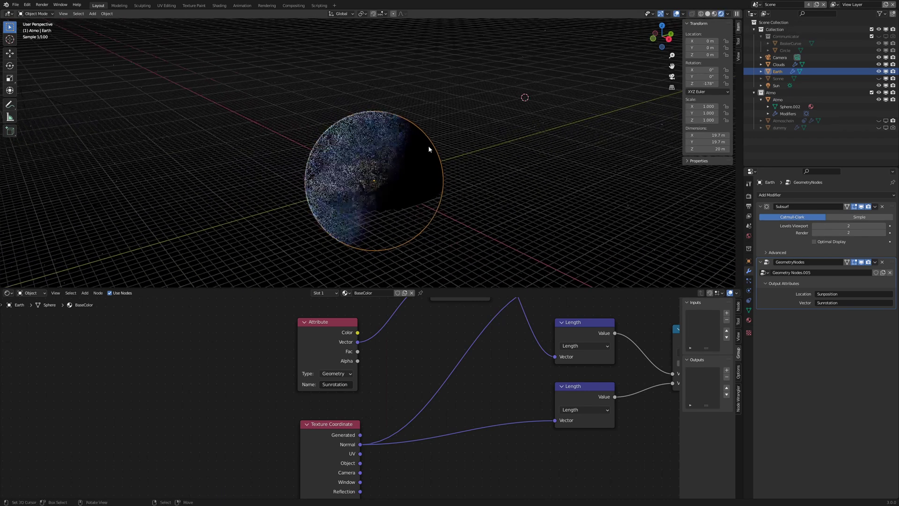
middle_drag(414, 313, 397, 408)
scroll(380, 182, up, 5)
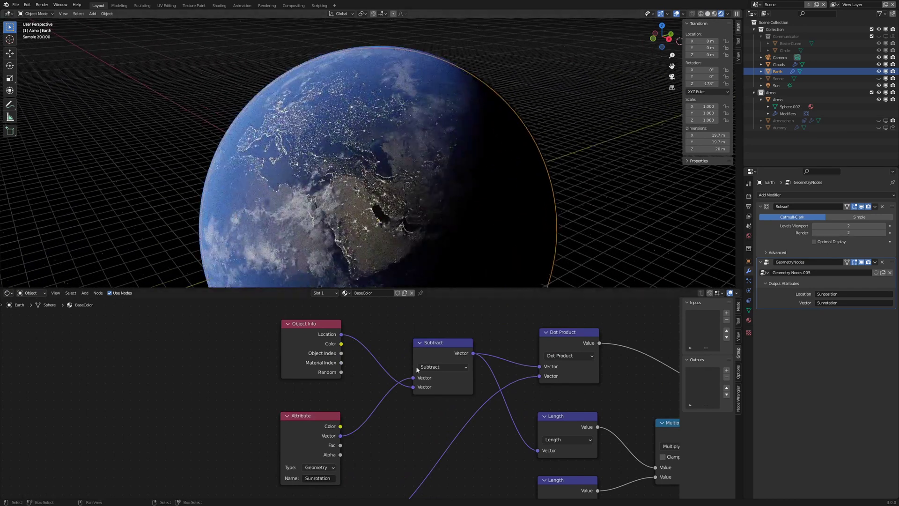
mouse_move(413, 387)
mouse_down()
mouse_move(406, 383)
mouse_move(415, 393)
mouse_up()
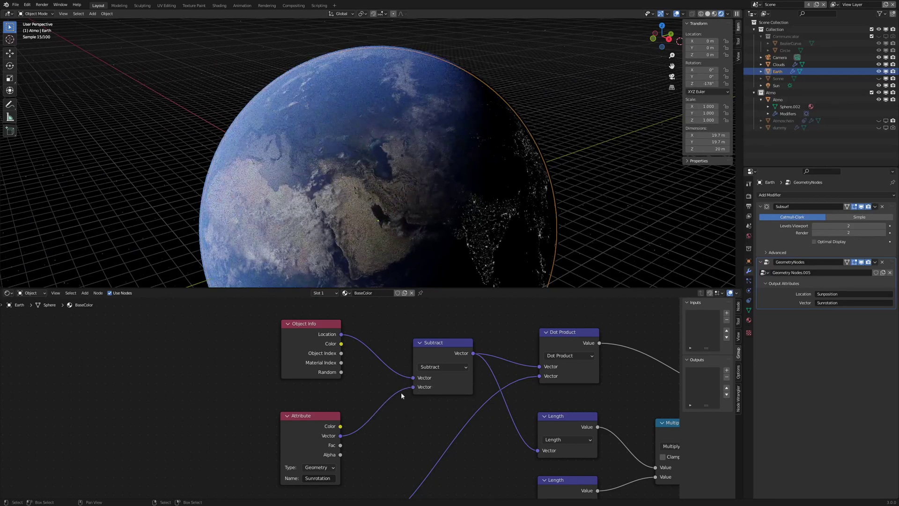
Step: Move the Sun light around the Earth, ending at about X -35.2 m, Y -36.9 m, Z 9.9 m
scroll(517, 209, down, 5)
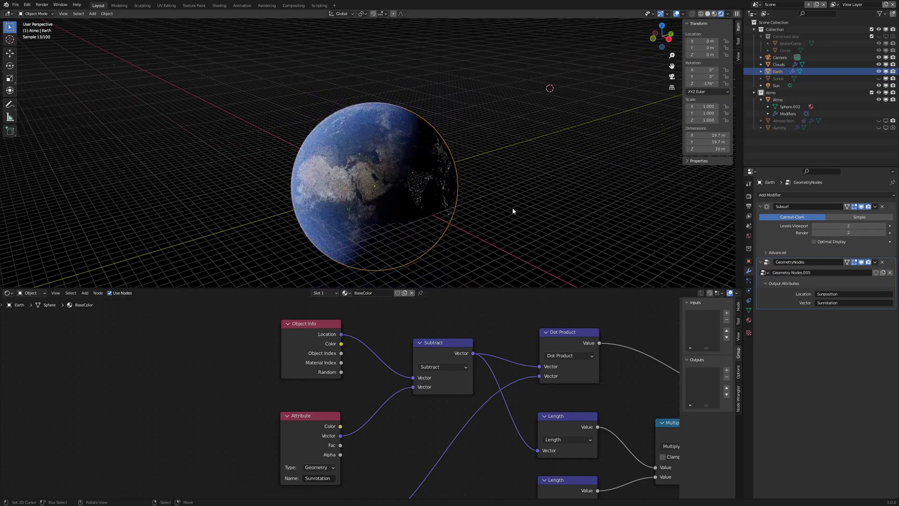
middle_drag(512, 207, 488, 207)
scroll(469, 198, up, 3)
scroll(468, 199, up, 1)
scroll(472, 201, down, 5)
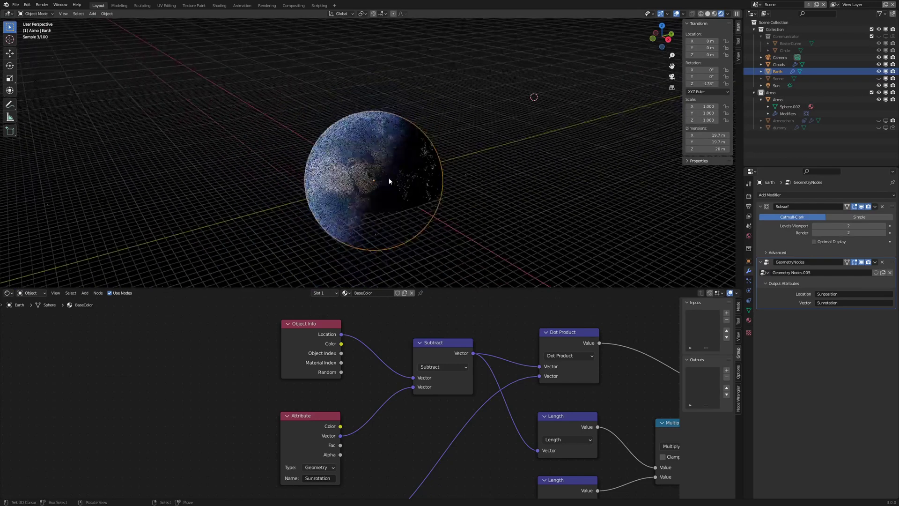
click(93, 107)
middle_drag(93, 107, 182, 120)
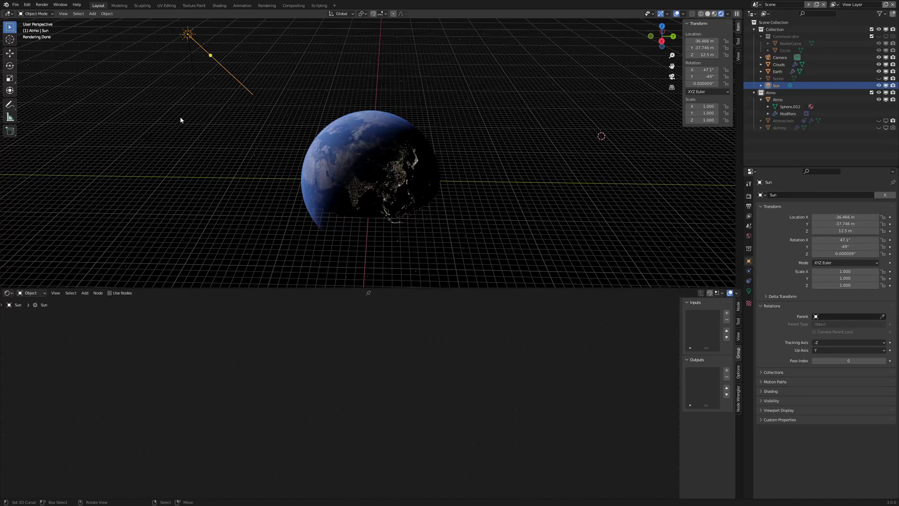
key(g)
click(421, 115)
key(g)
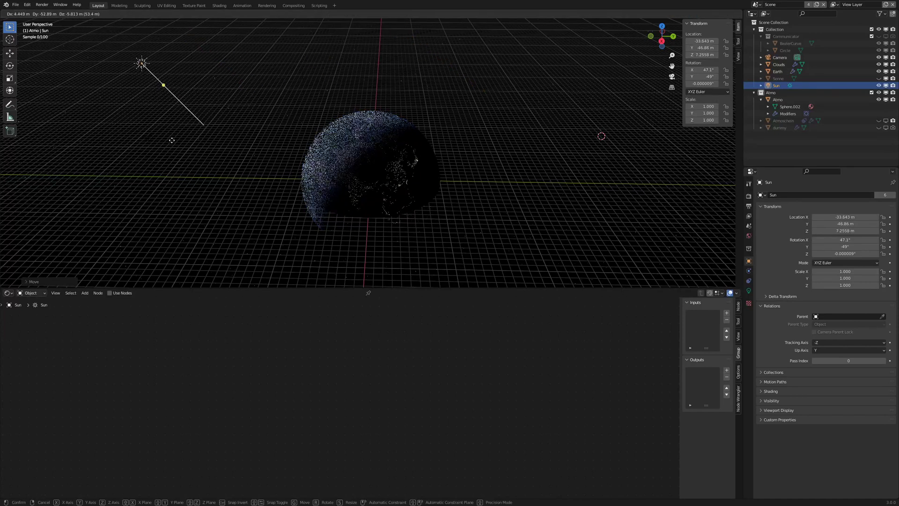
click(221, 134)
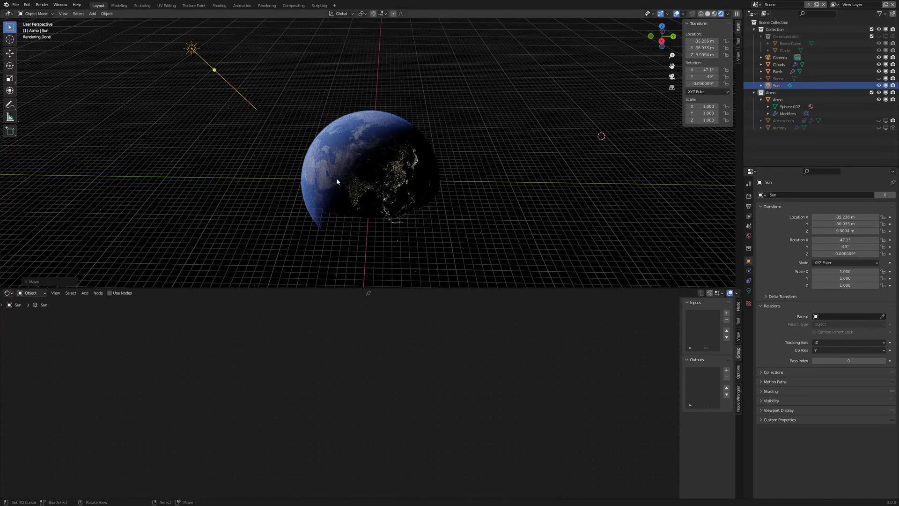
Step: Rotate the Sun light about the global Z axis to a Z rotation of about -15.5°
key(r)
key(z)
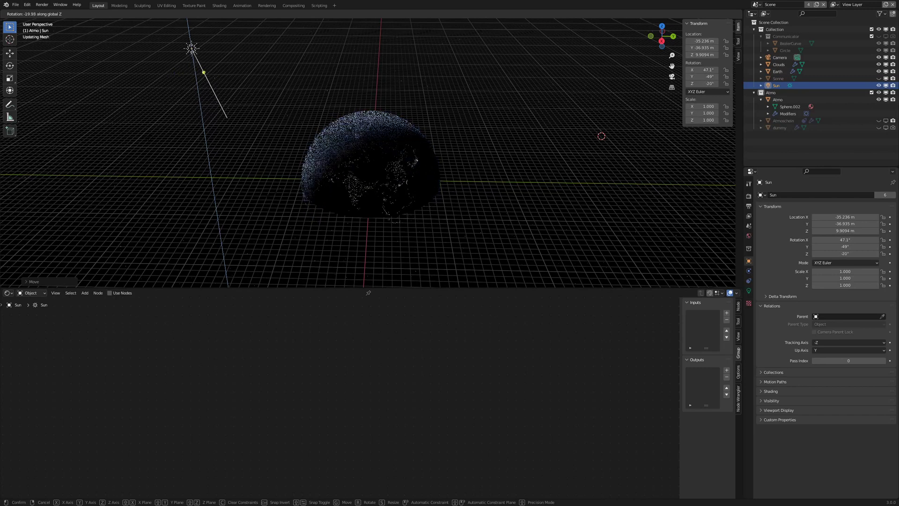
click(283, 192)
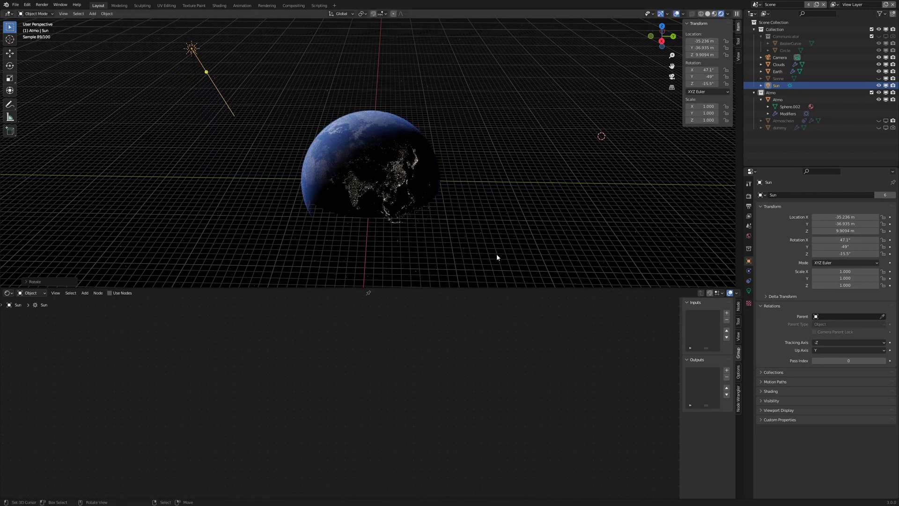
Step: Hide the 3D viewport's overlays and enlarge the viewport to about three quarters of the window's height
key(shift+alt+z)
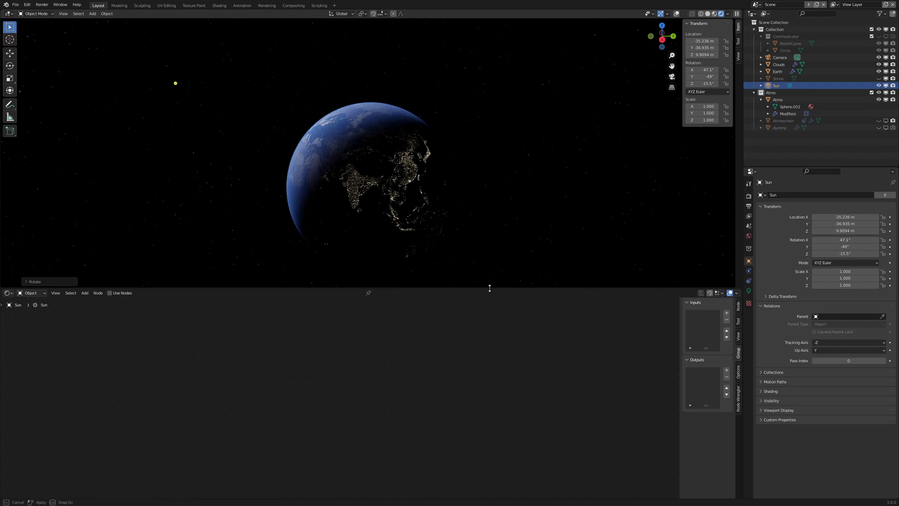
drag(490, 293, 488, 421)
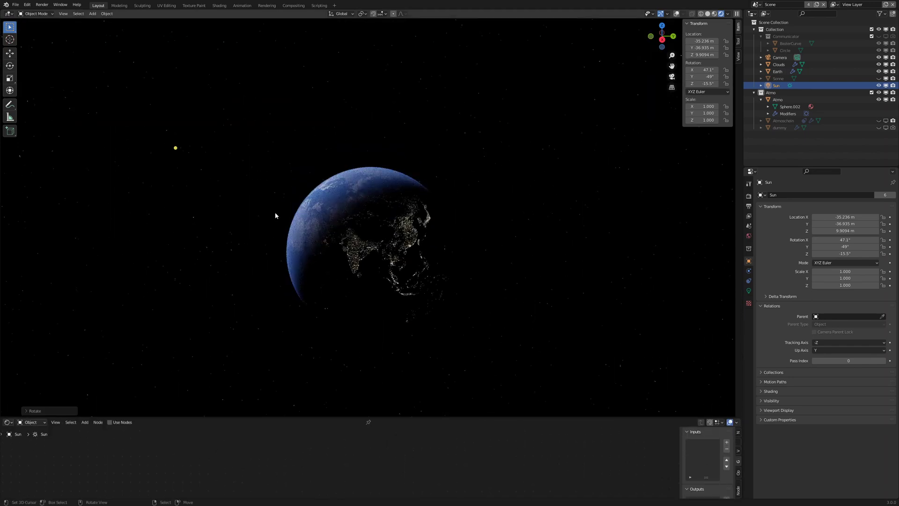
Step: Try rotating the Sun light further about the global Z axis, cancel the rotation, and view the Earth's day-night boundary
key(r)
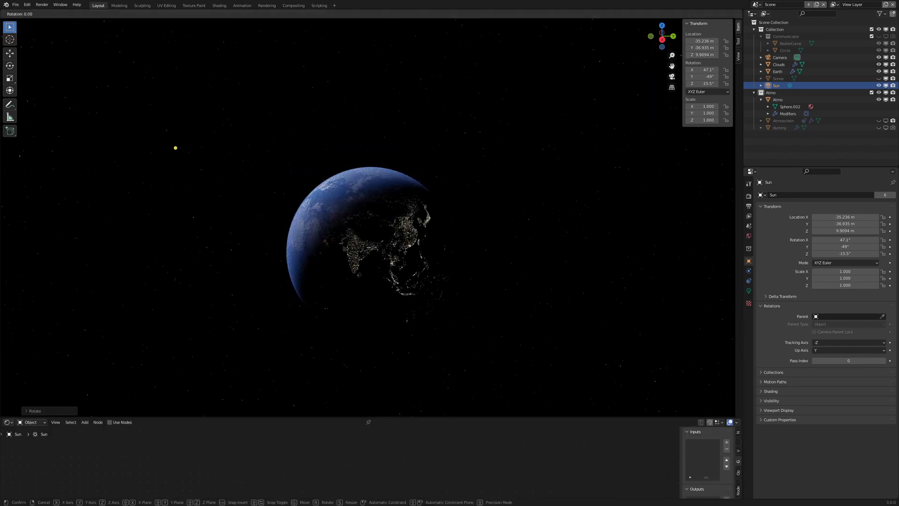
key(z)
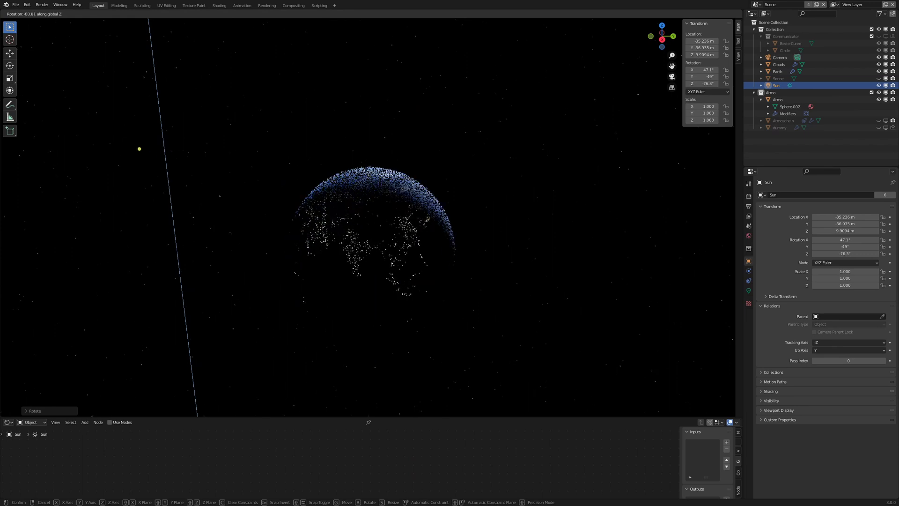
mouse_move(144, 148)
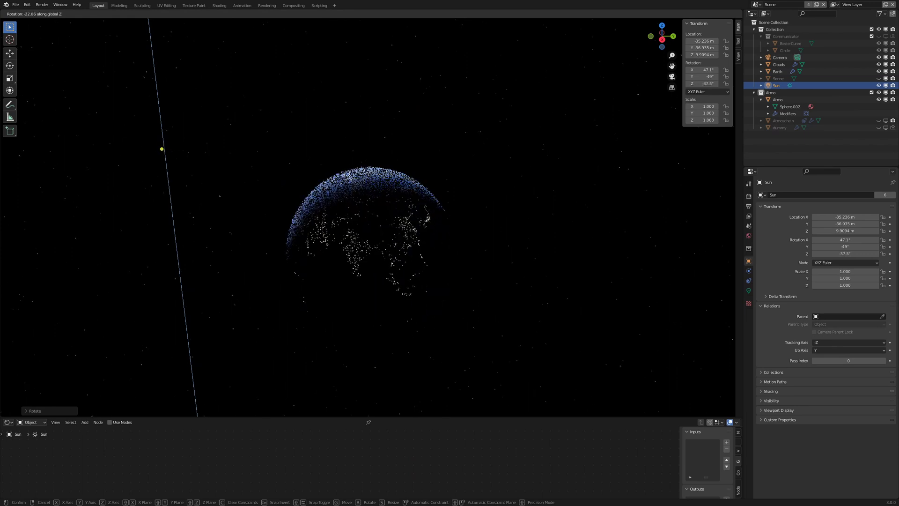
key(Escape)
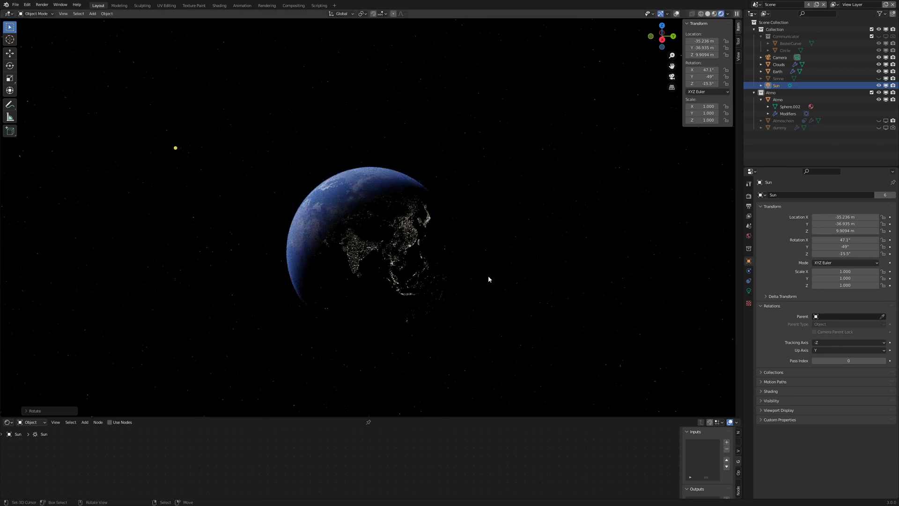
middle_drag(488, 276, 512, 275)
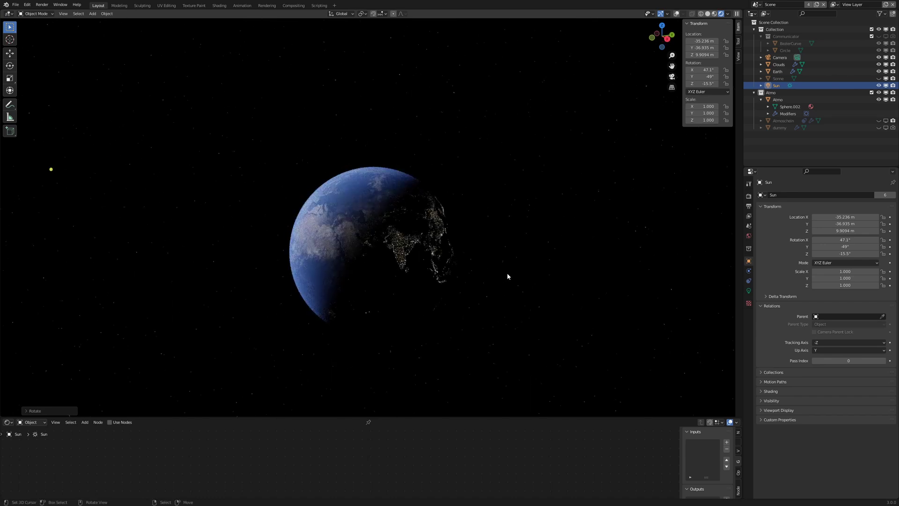